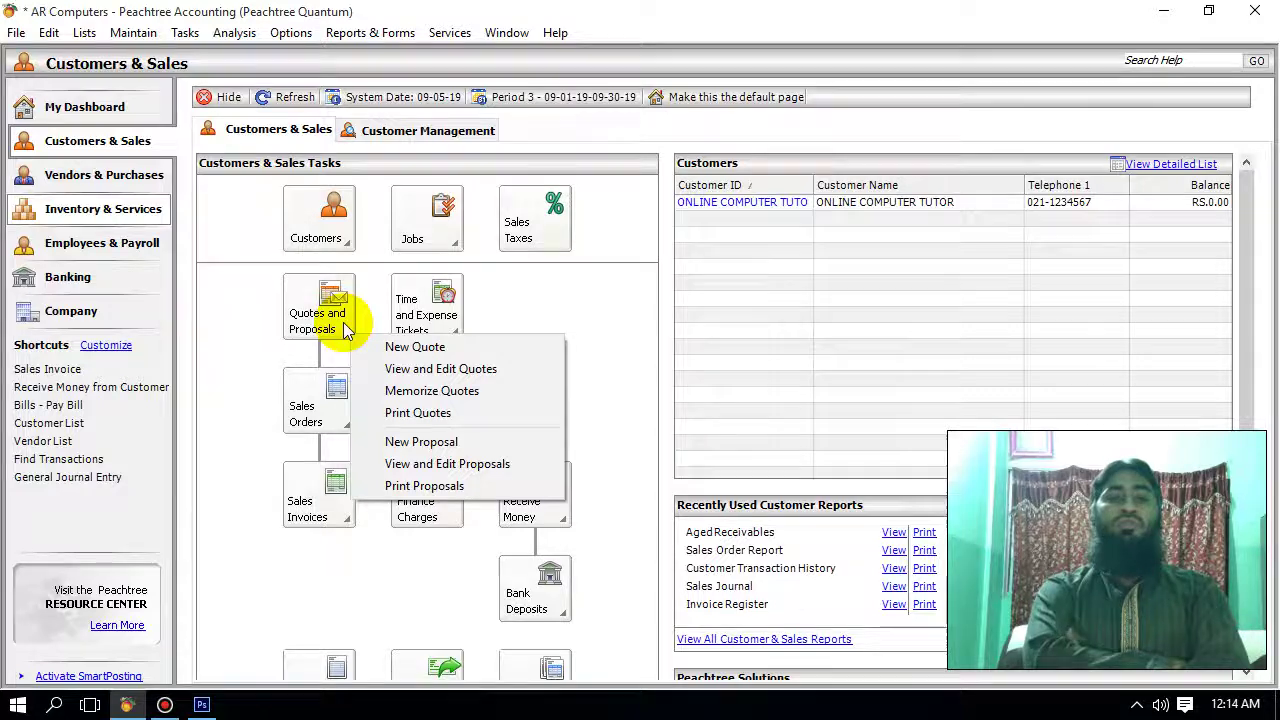
{"action": "left_click", "coordinate": [634, 290]}
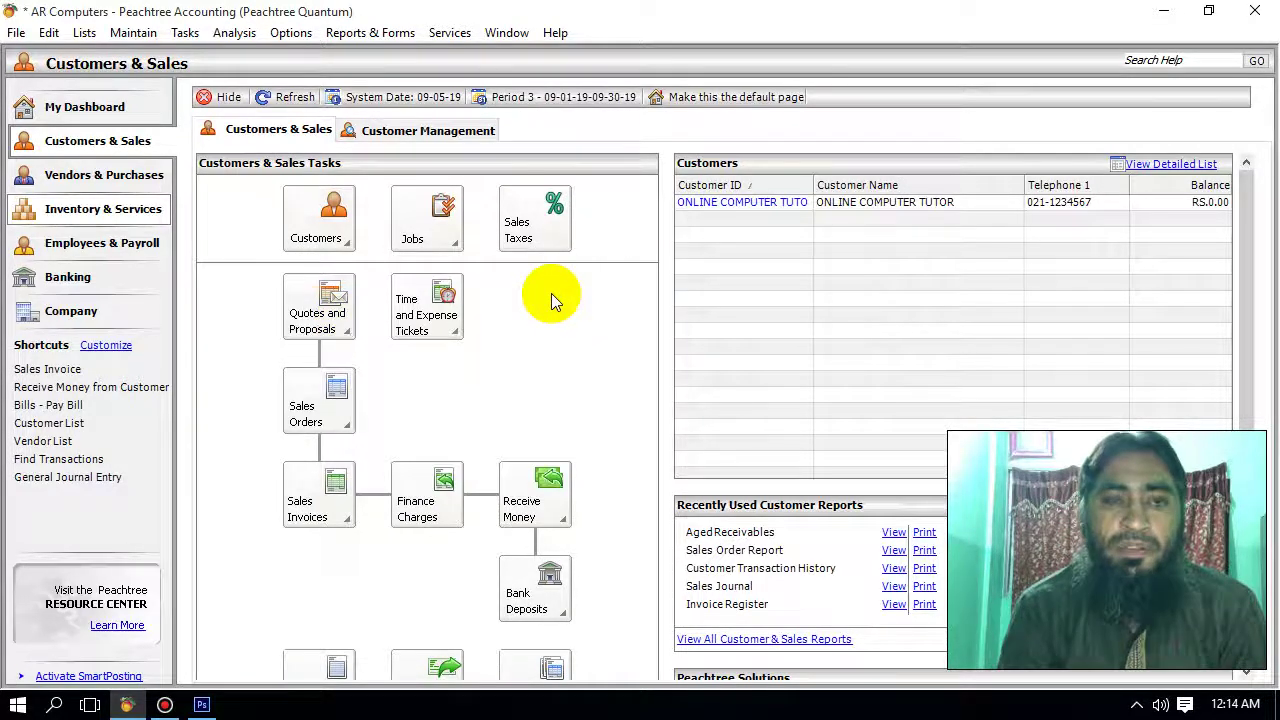
{"action": "left_click", "coordinate": [338, 337]}
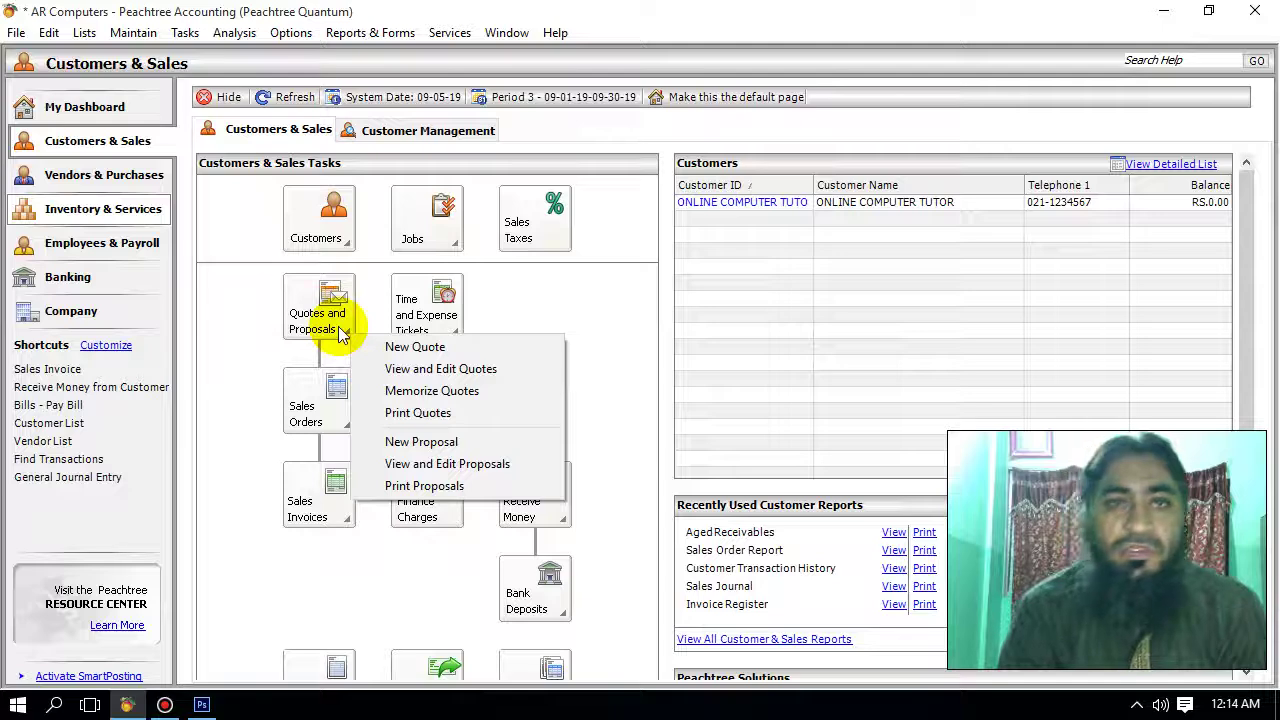
{"action": "left_click", "coordinate": [623, 348]}
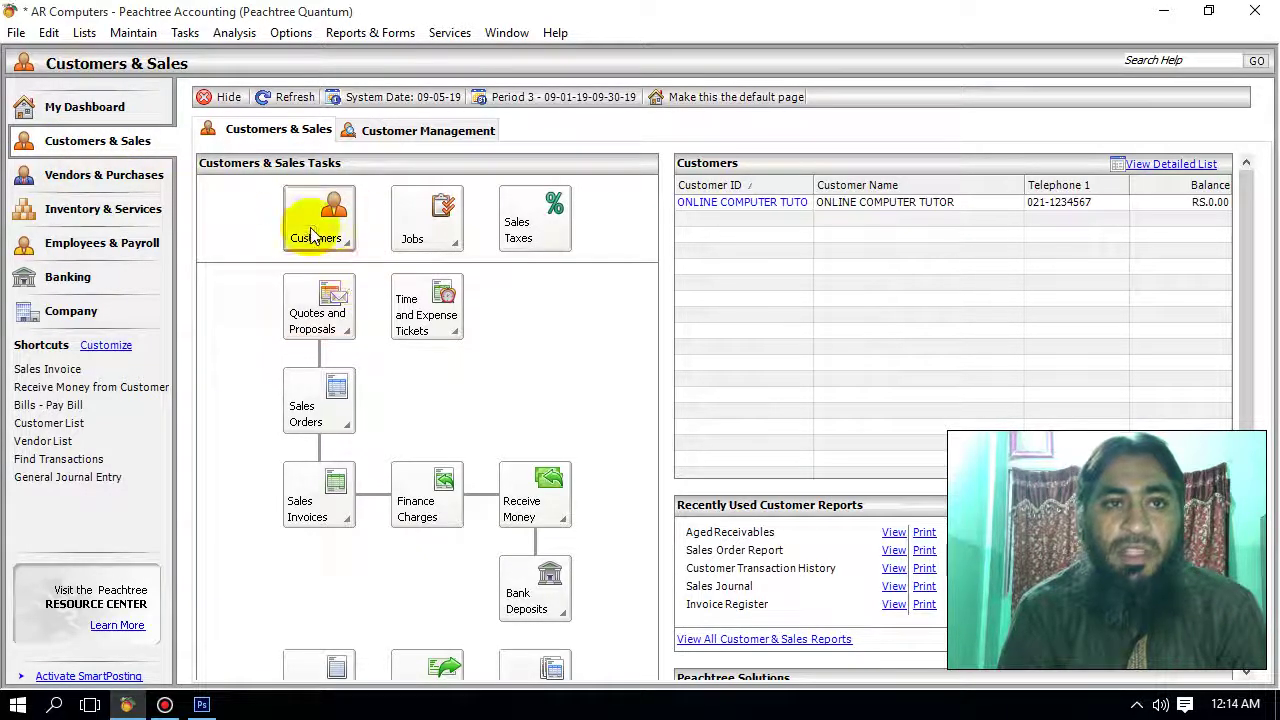
{"action": "left_click", "coordinate": [334, 318]}
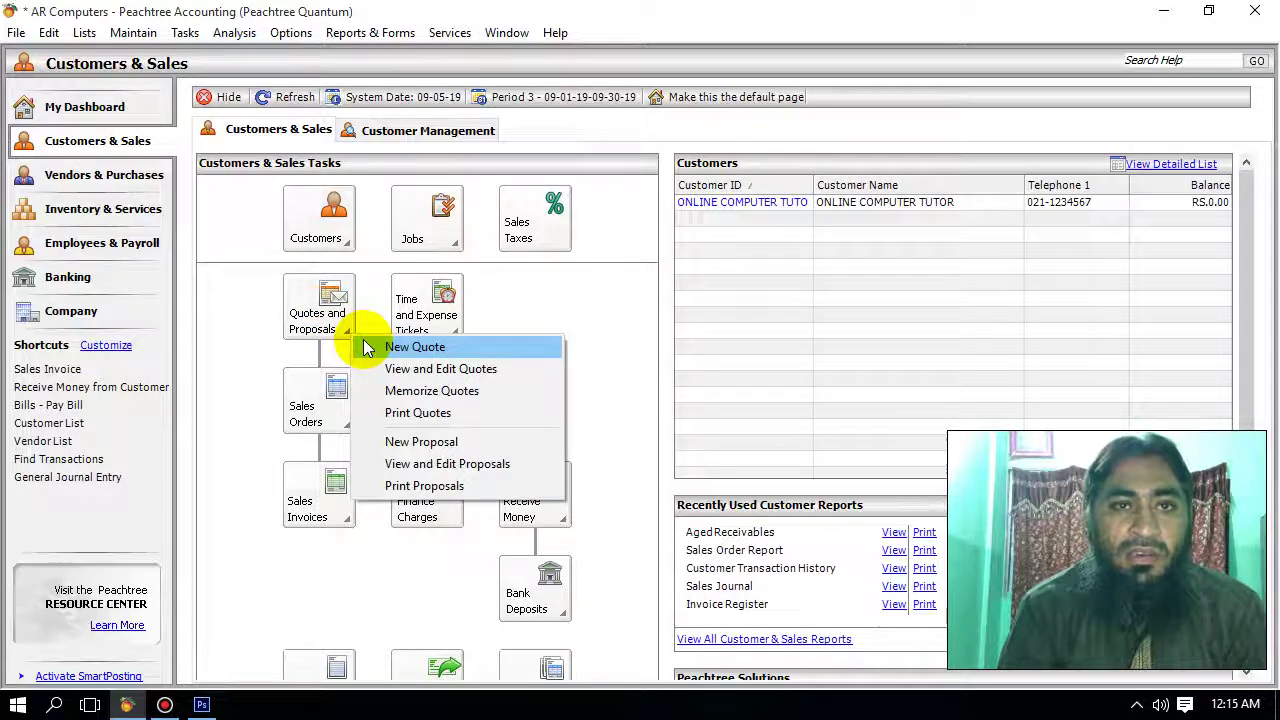
{"action": "left_click", "coordinate": [215, 375]}
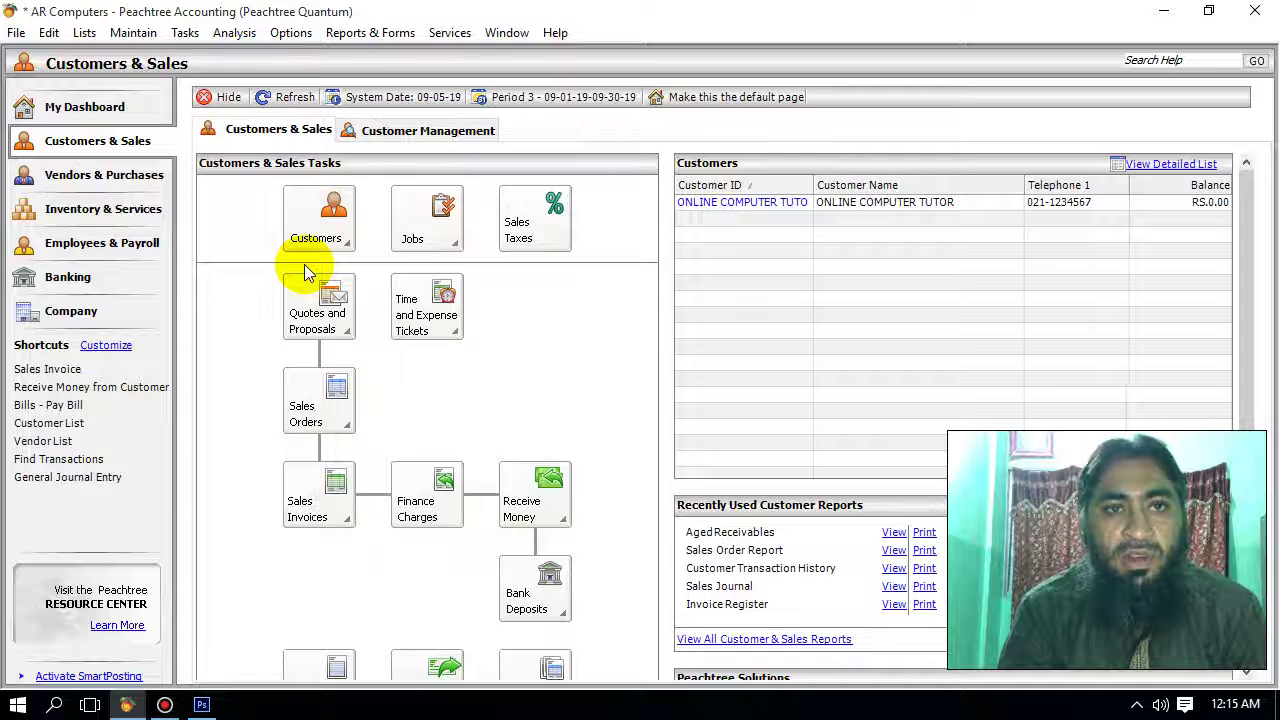
Create a new quote for the customer ONLINE COMPUTER TUTOR with quote number 1
{"action": "left_click", "coordinate": [344, 331]}
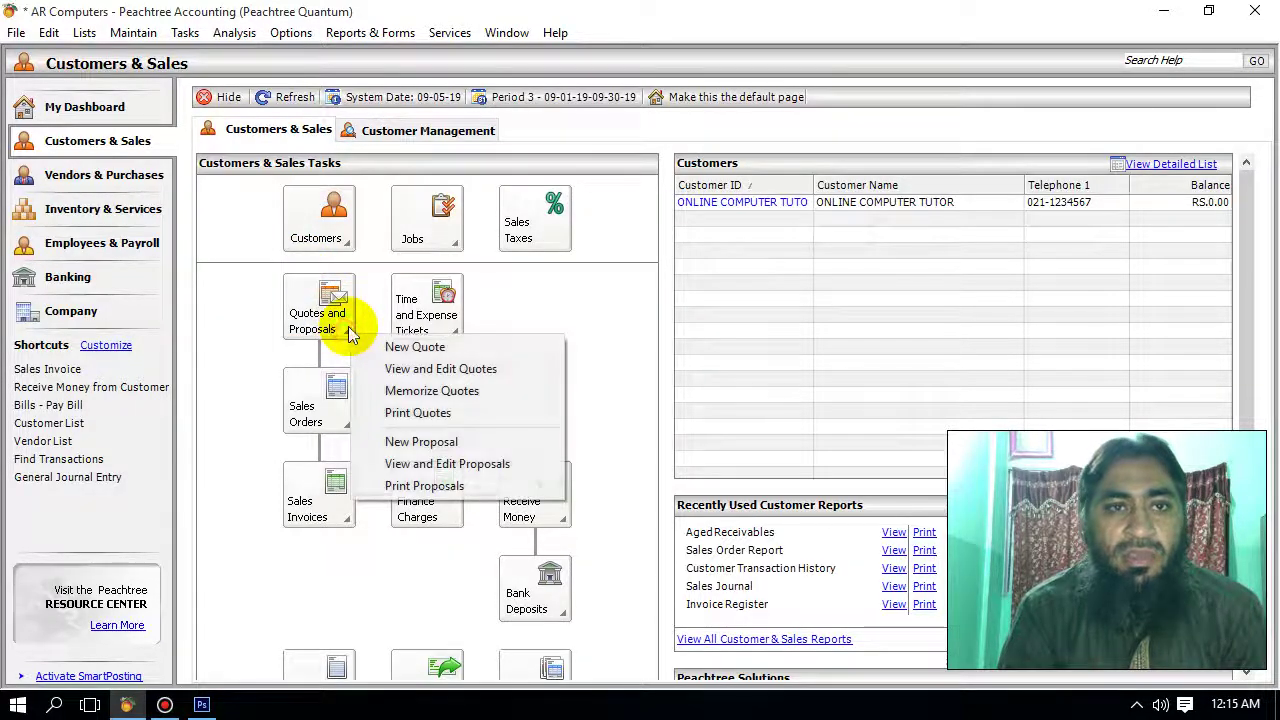
{"action": "left_click", "coordinate": [388, 350]}
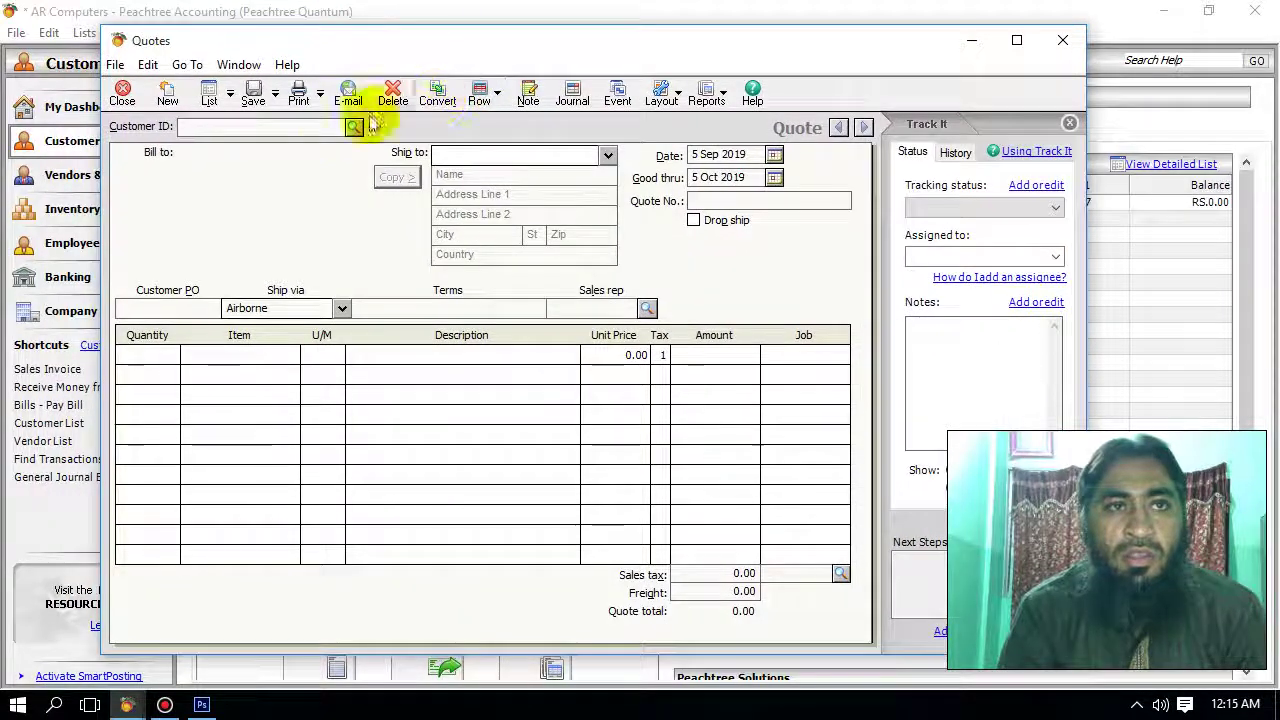
{"action": "left_click", "coordinate": [353, 127]}
{"action": "left_click", "coordinate": [340, 138]}
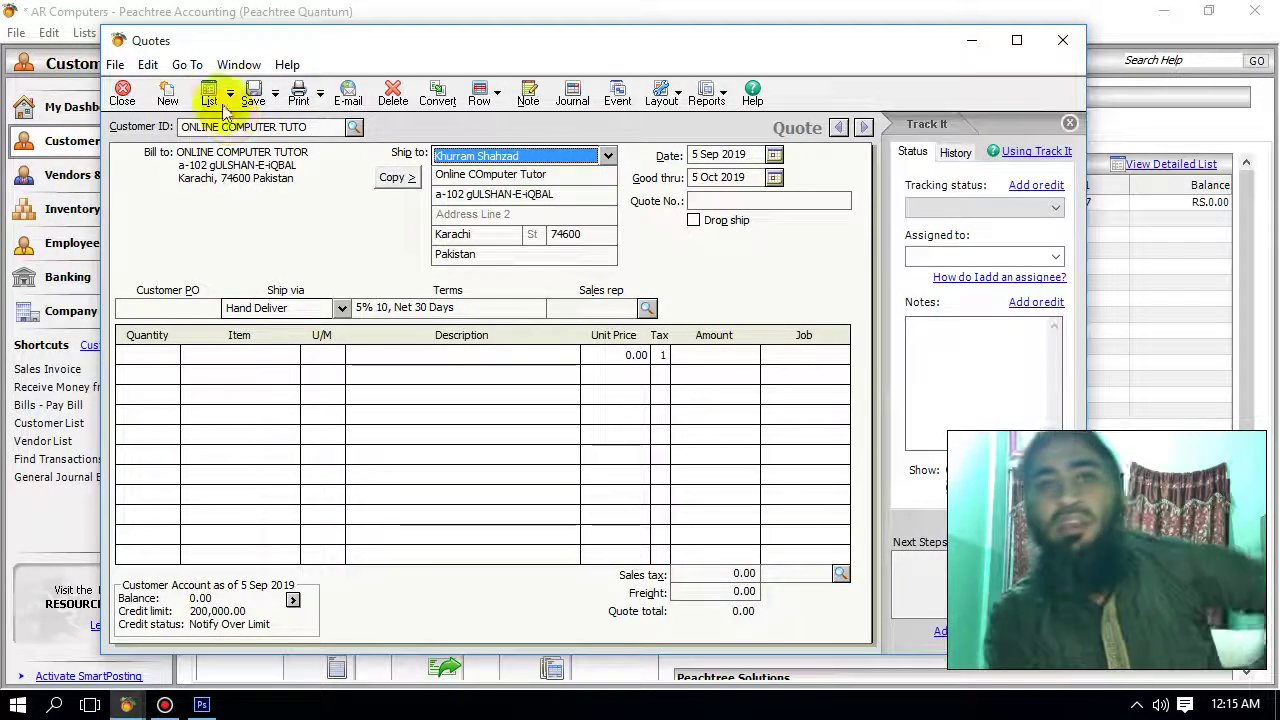
{"action": "left_click", "coordinate": [750, 200]}
{"action": "type", "text": "1"}
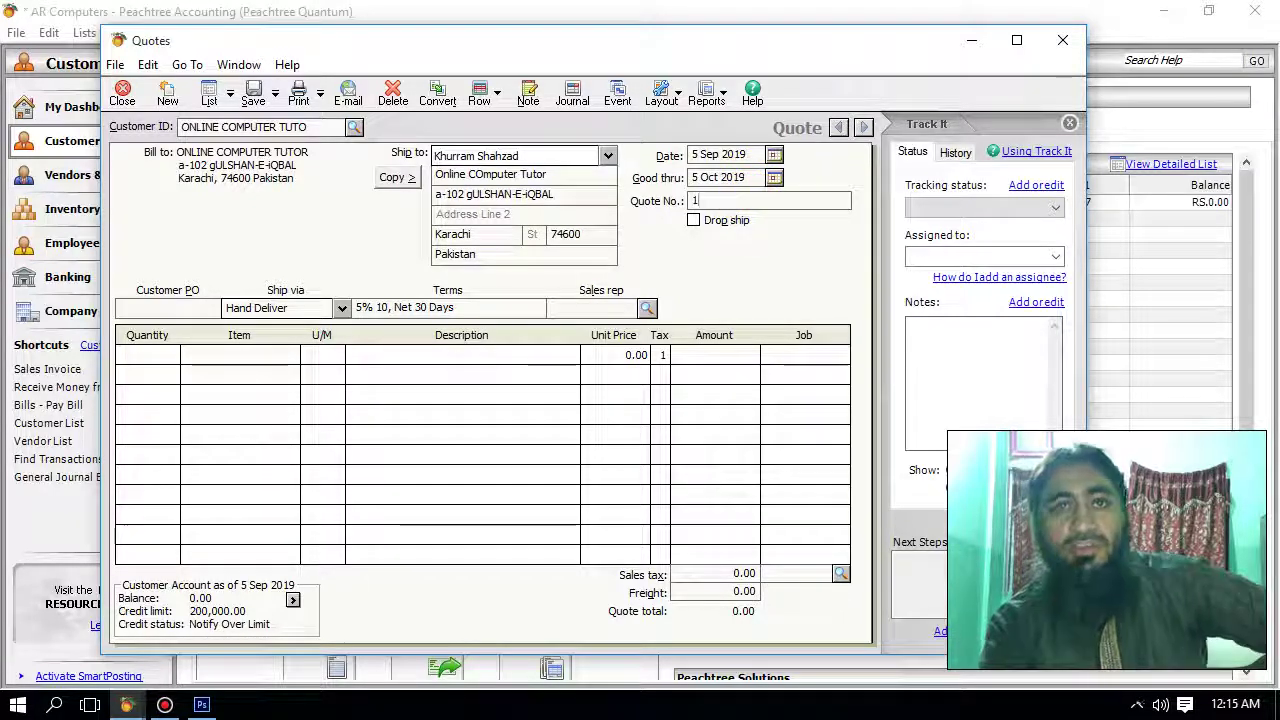
Add item KB-D (Dell keyboard) to the quote's first line with a quantity of 10
{"action": "left_click", "coordinate": [243, 352]}
{"action": "left_click", "coordinate": [287, 358]}
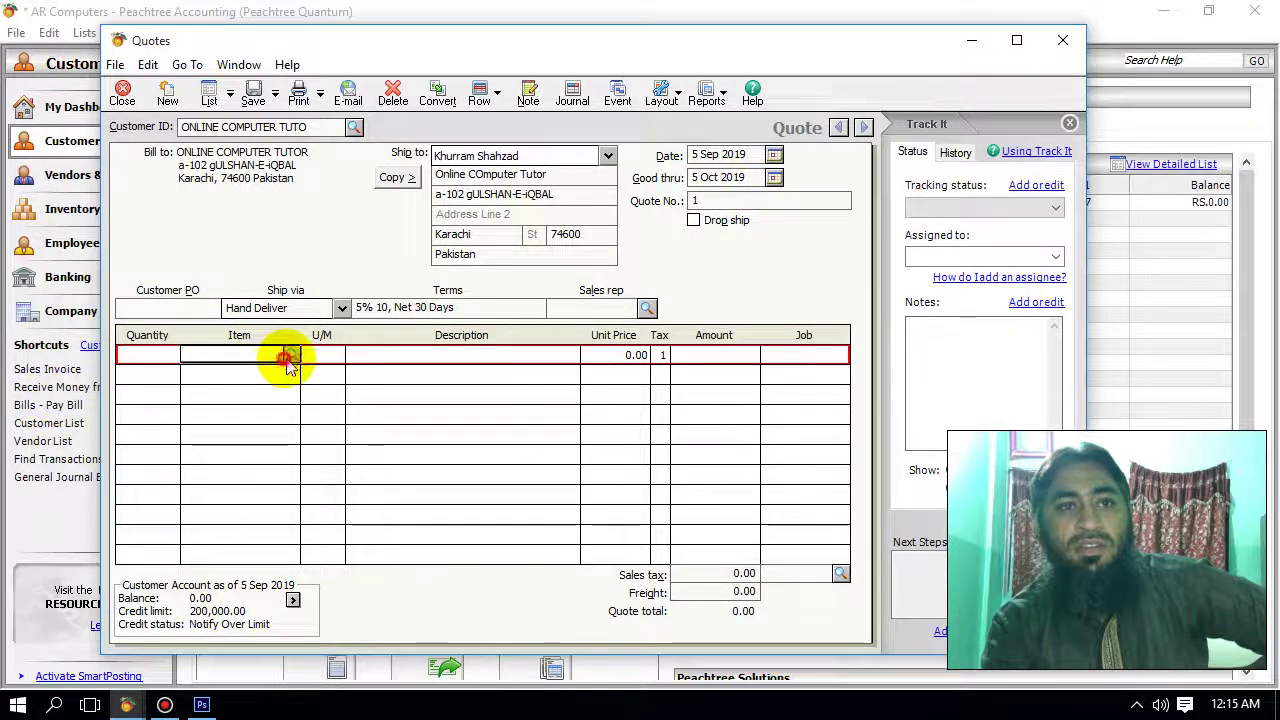
{"action": "scroll", "coordinate": [305, 466], "scroll_direction": "down", "scroll_amount": 3}
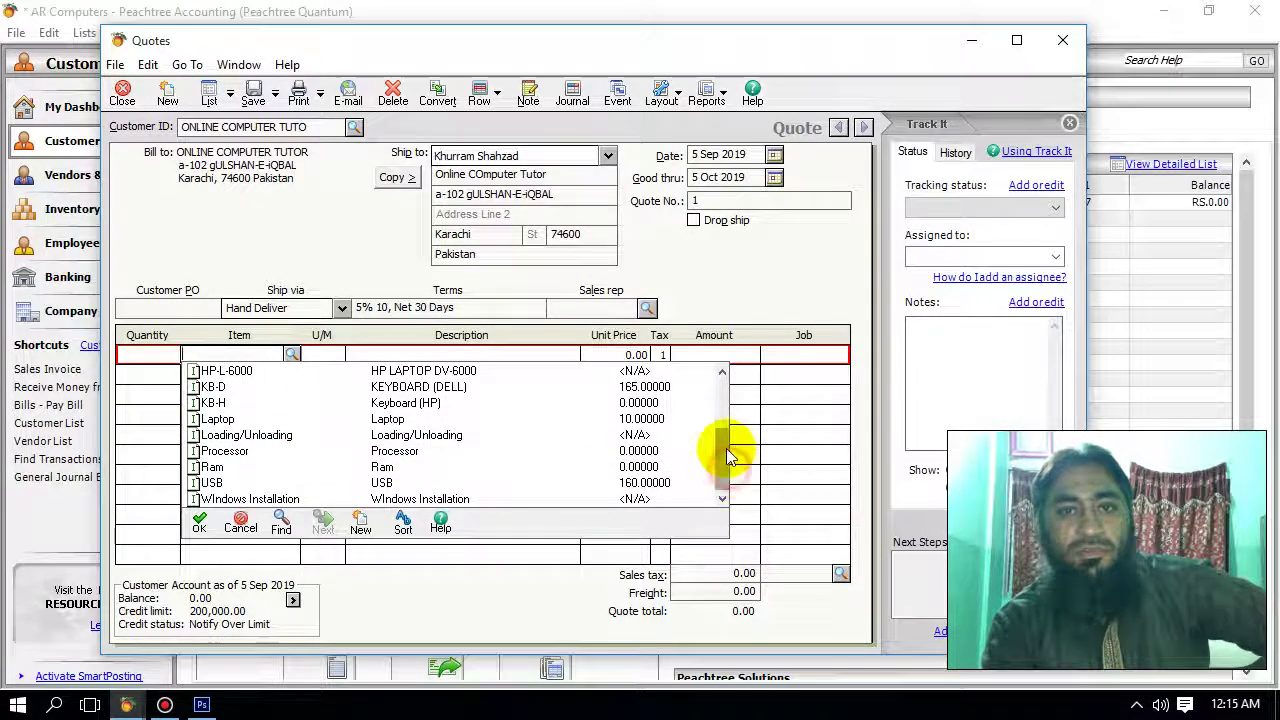
{"action": "double_click", "coordinate": [416, 388]}
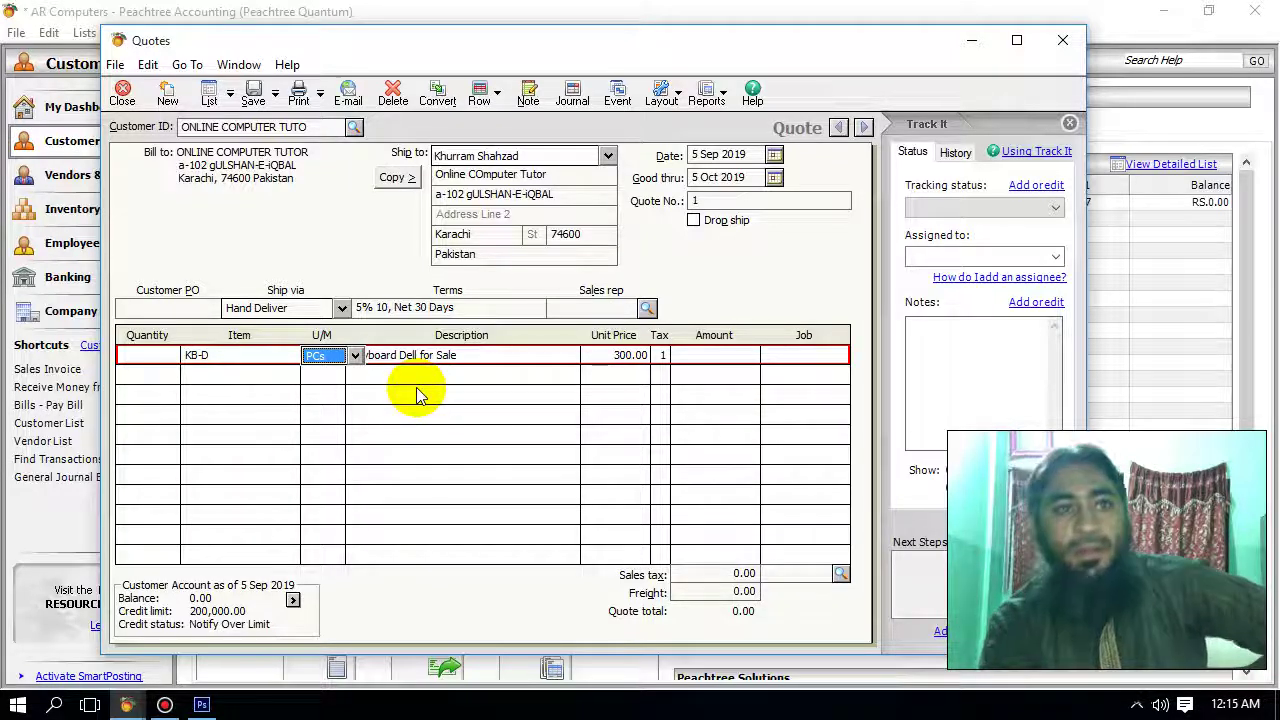
{"action": "left_click", "coordinate": [132, 355]}
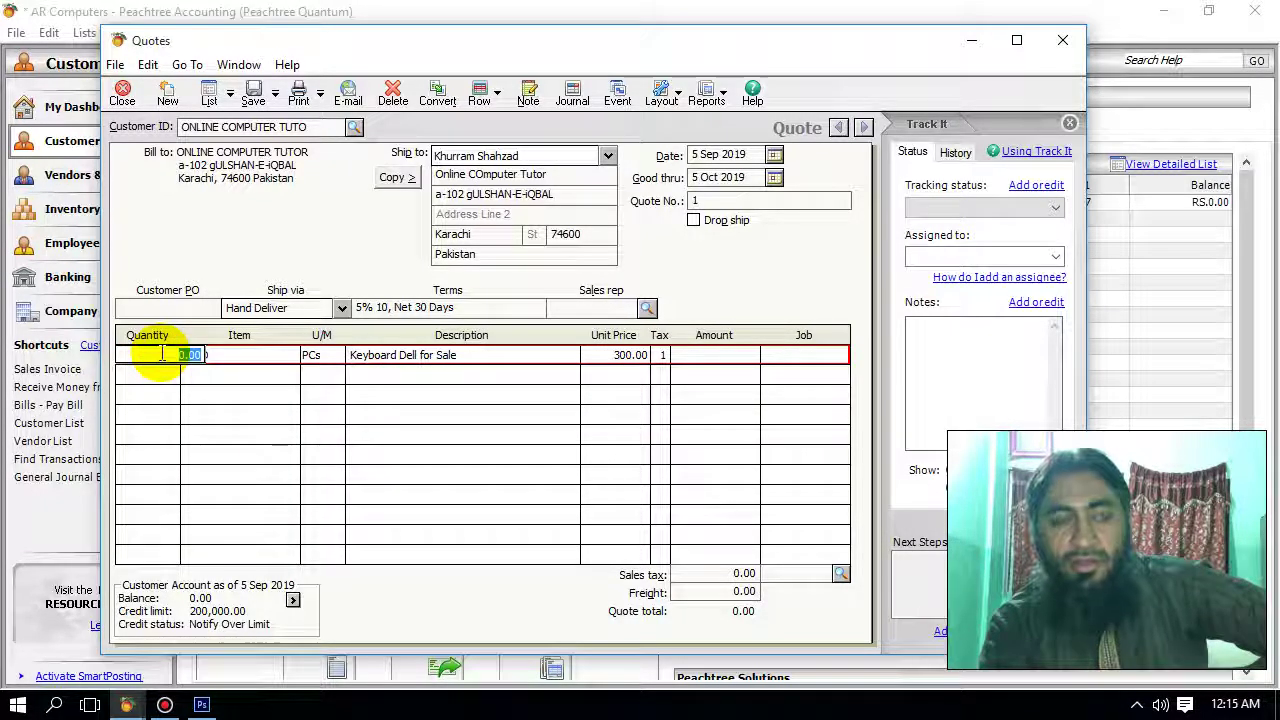
{"action": "type", "text": "10"}
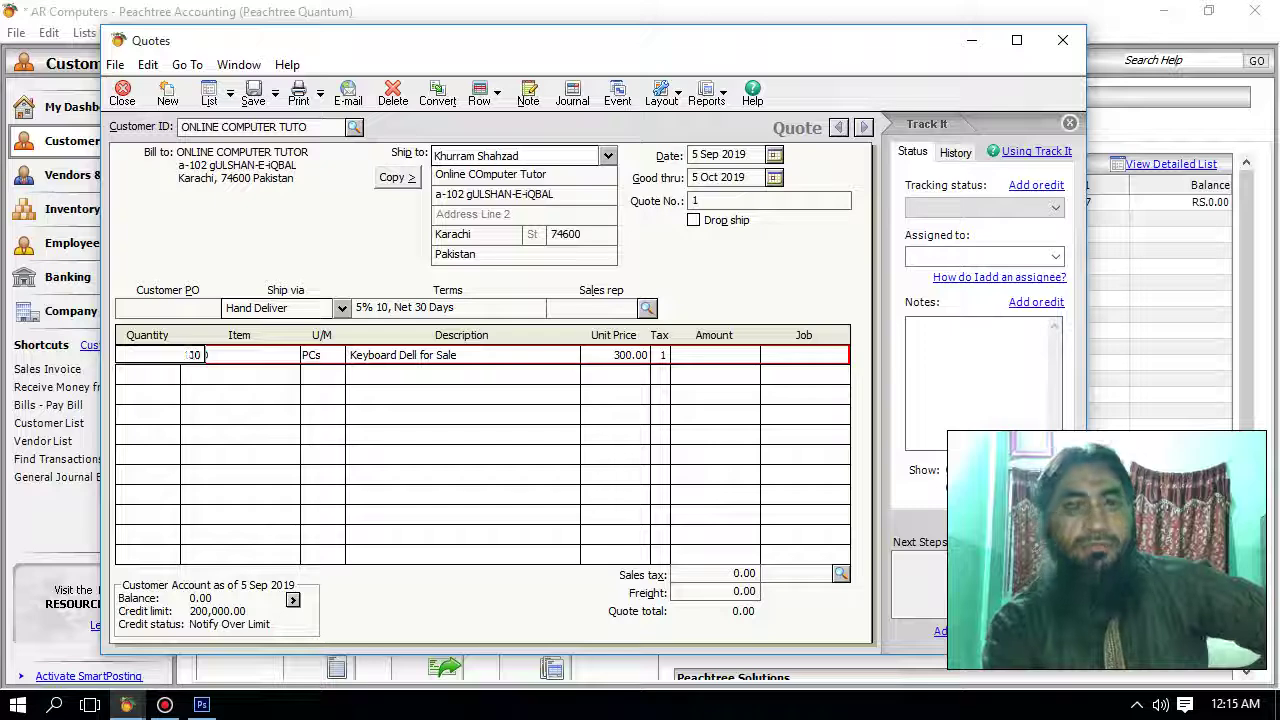
{"action": "left_click", "coordinate": [725, 355]}
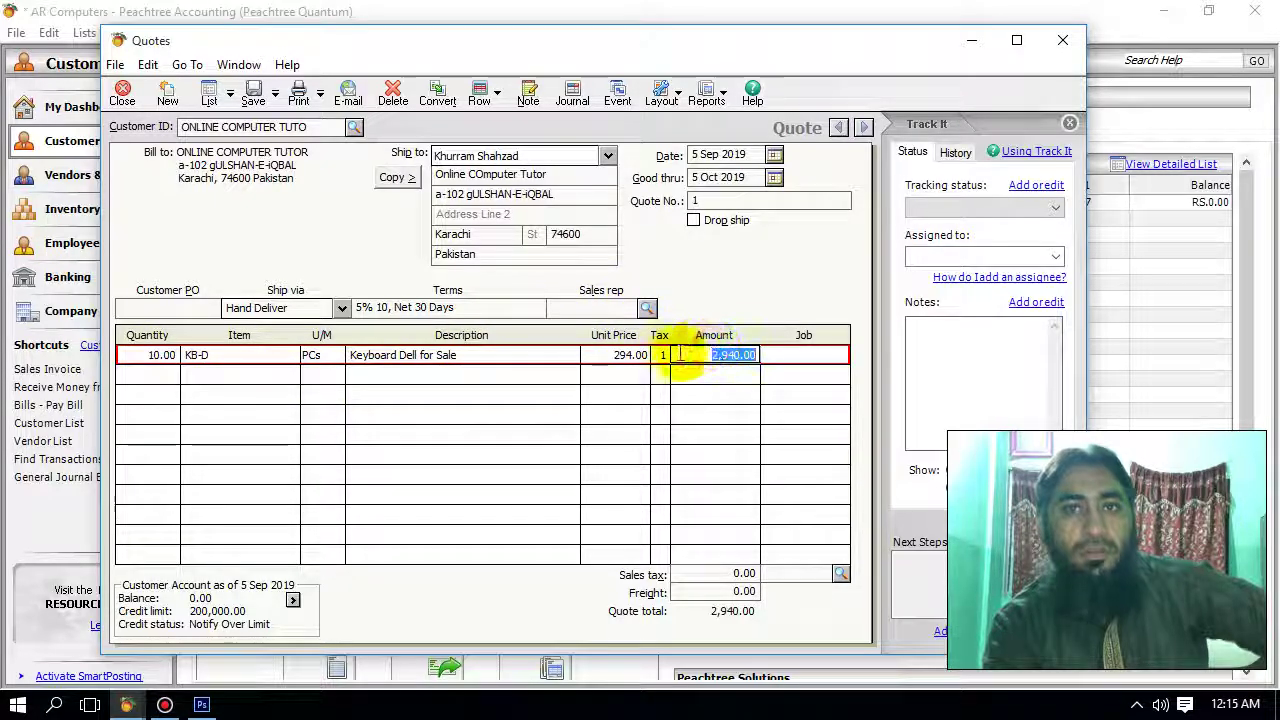
Apply the Retail price level of 294.00 as the keyboard line's unit price
{"action": "left_click", "coordinate": [615, 355]}
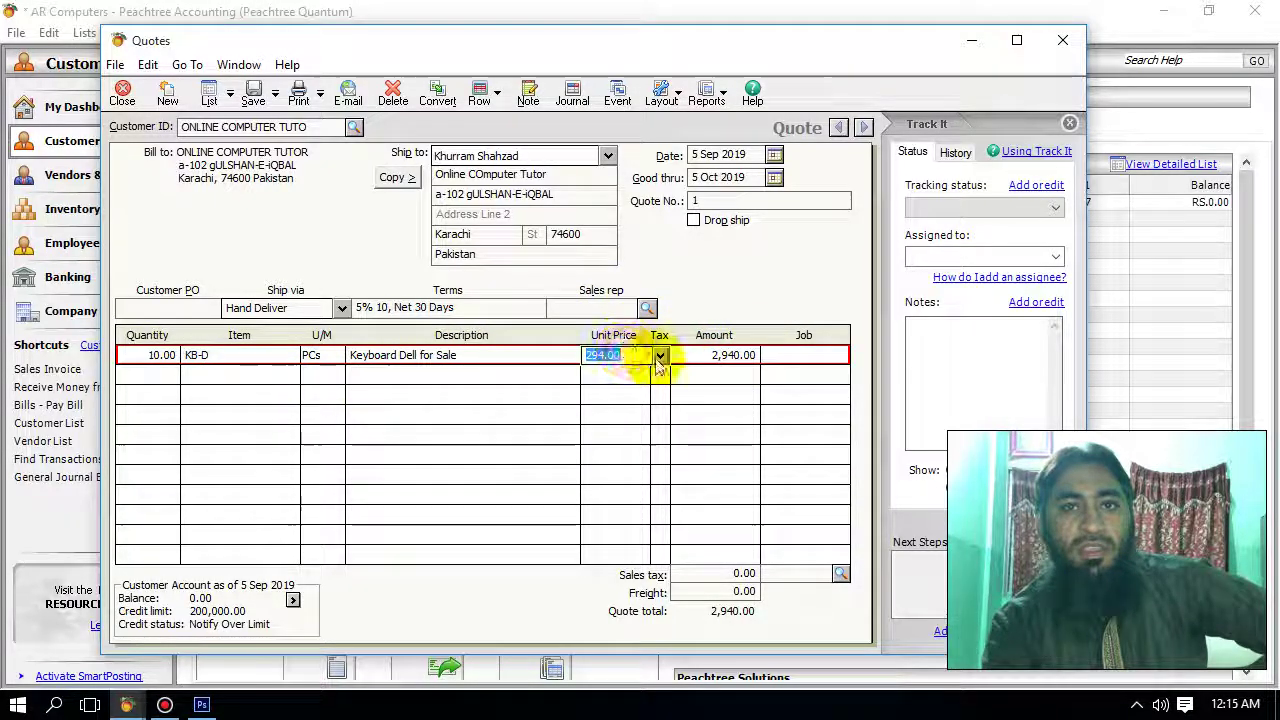
{"action": "left_click", "coordinate": [660, 357]}
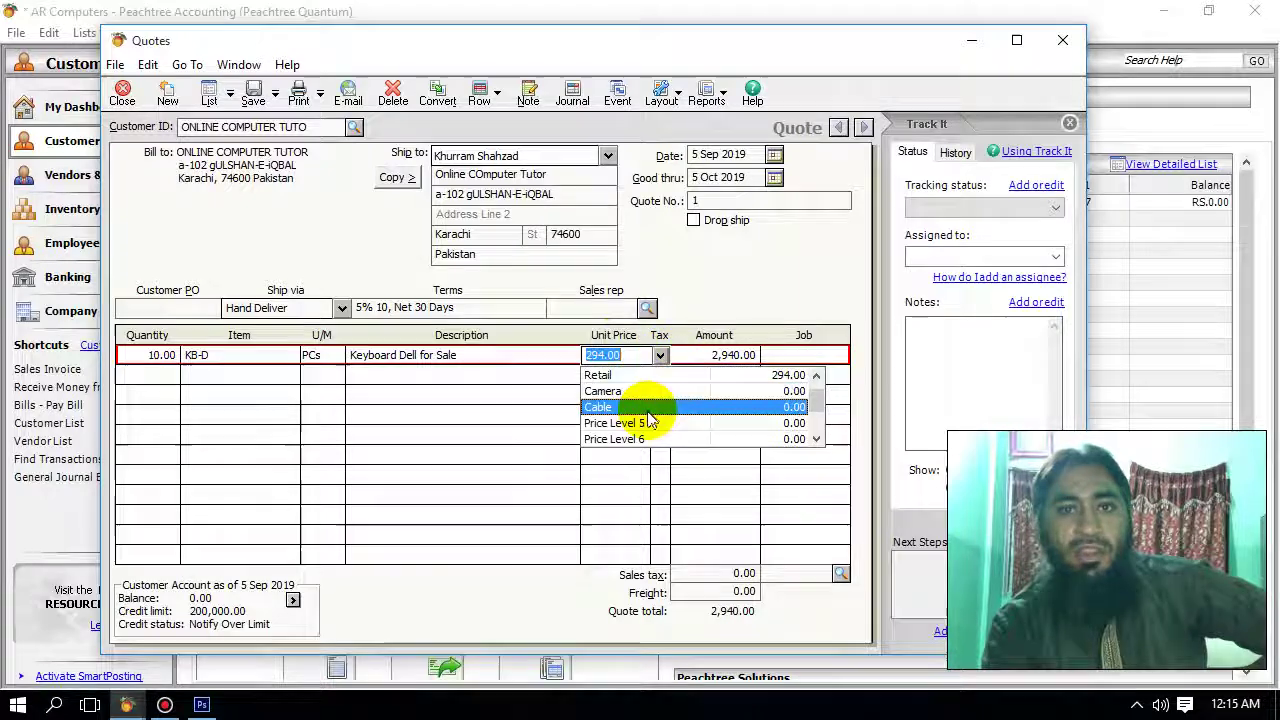
{"action": "scroll", "coordinate": [648, 415], "scroll_direction": "up", "scroll_amount": 1}
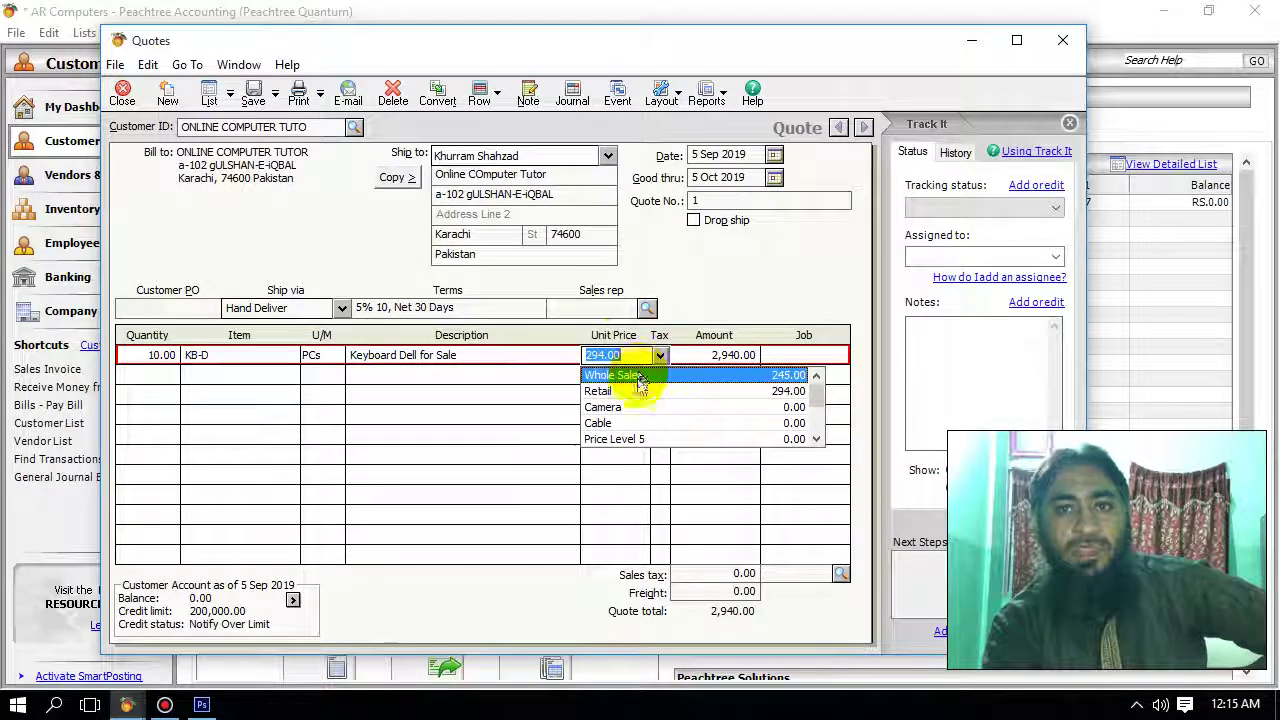
{"action": "left_click", "coordinate": [641, 391]}
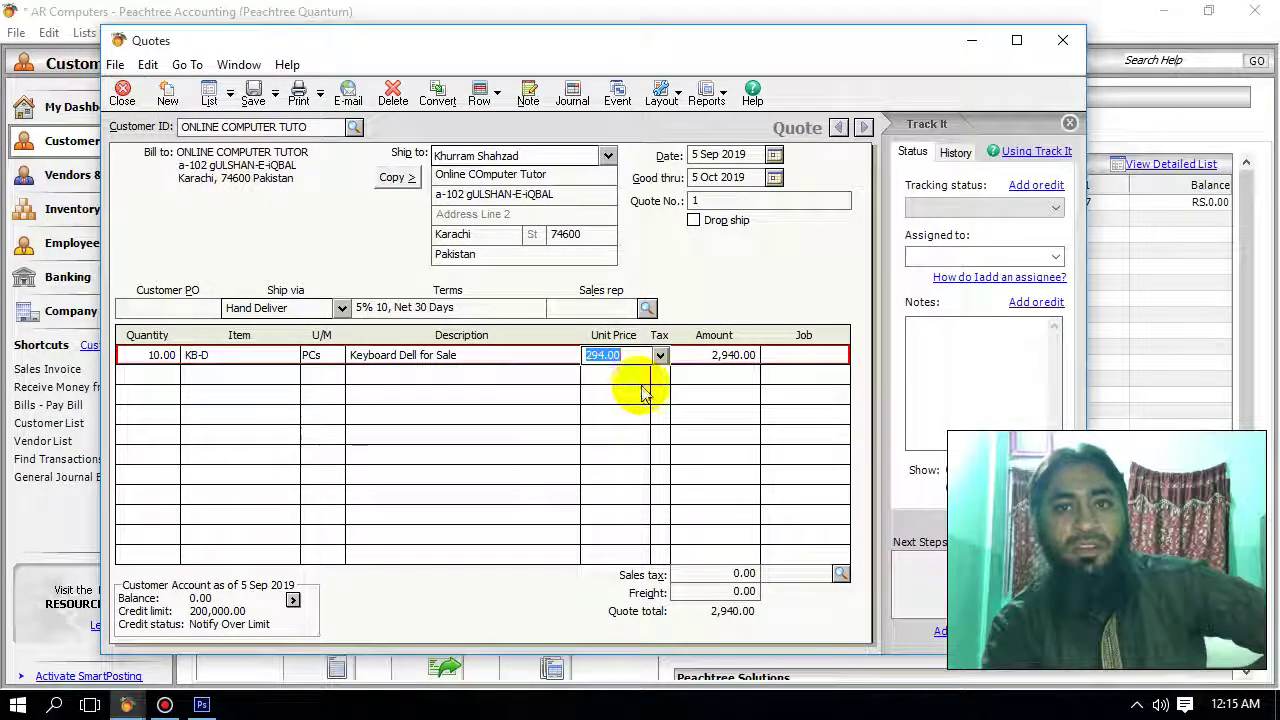
{"action": "left_click", "coordinate": [724, 357]}
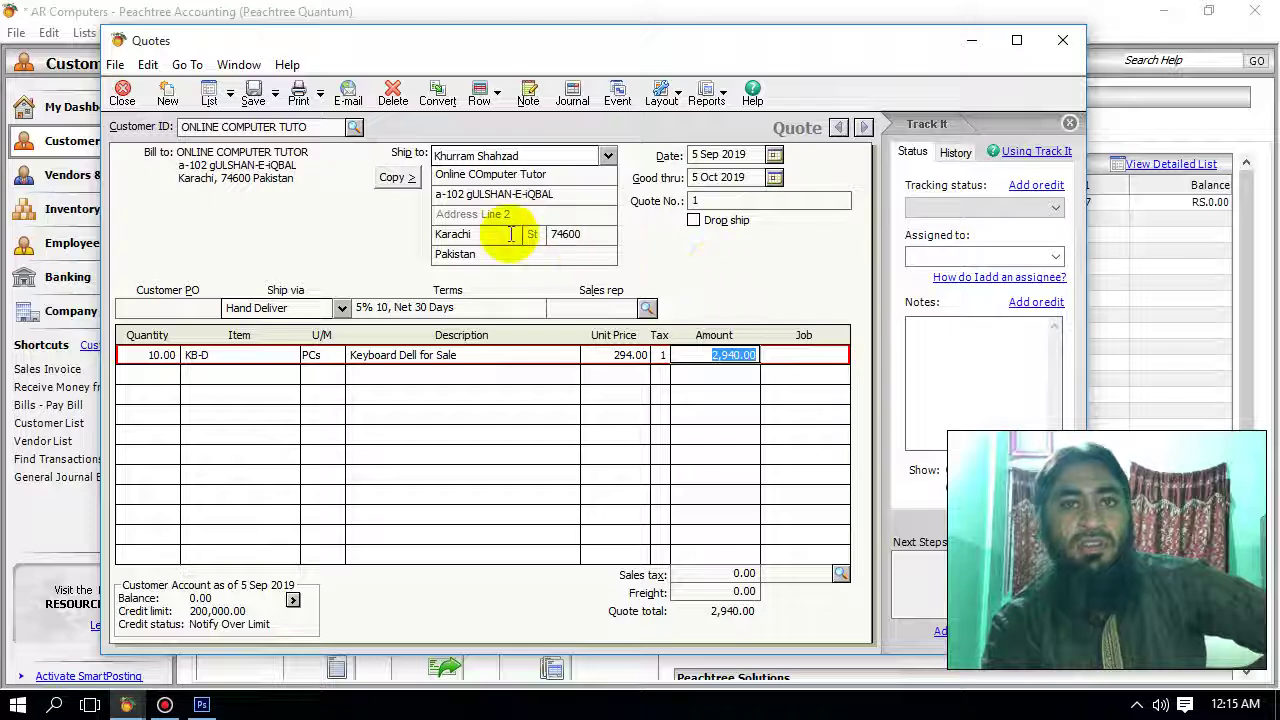
Insert a blank line row above the keyboard line and remove that row again
{"action": "left_click", "coordinate": [498, 93]}
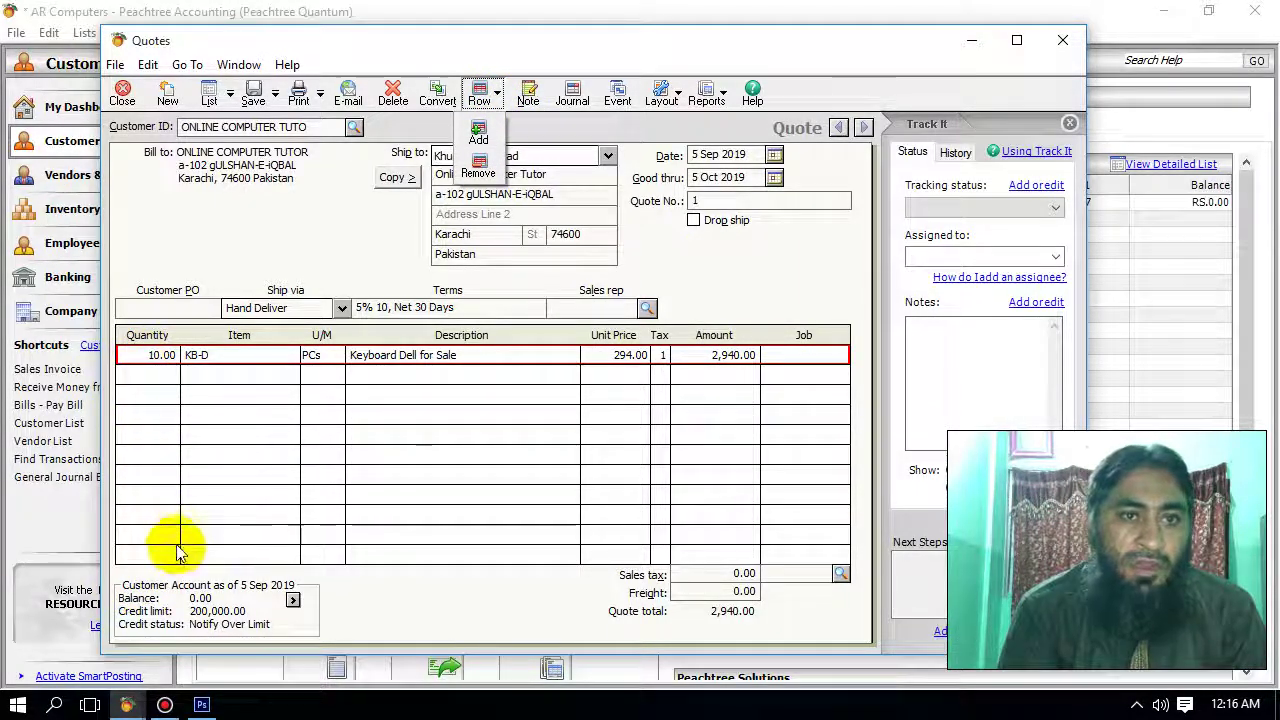
{"action": "left_click", "coordinate": [481, 135]}
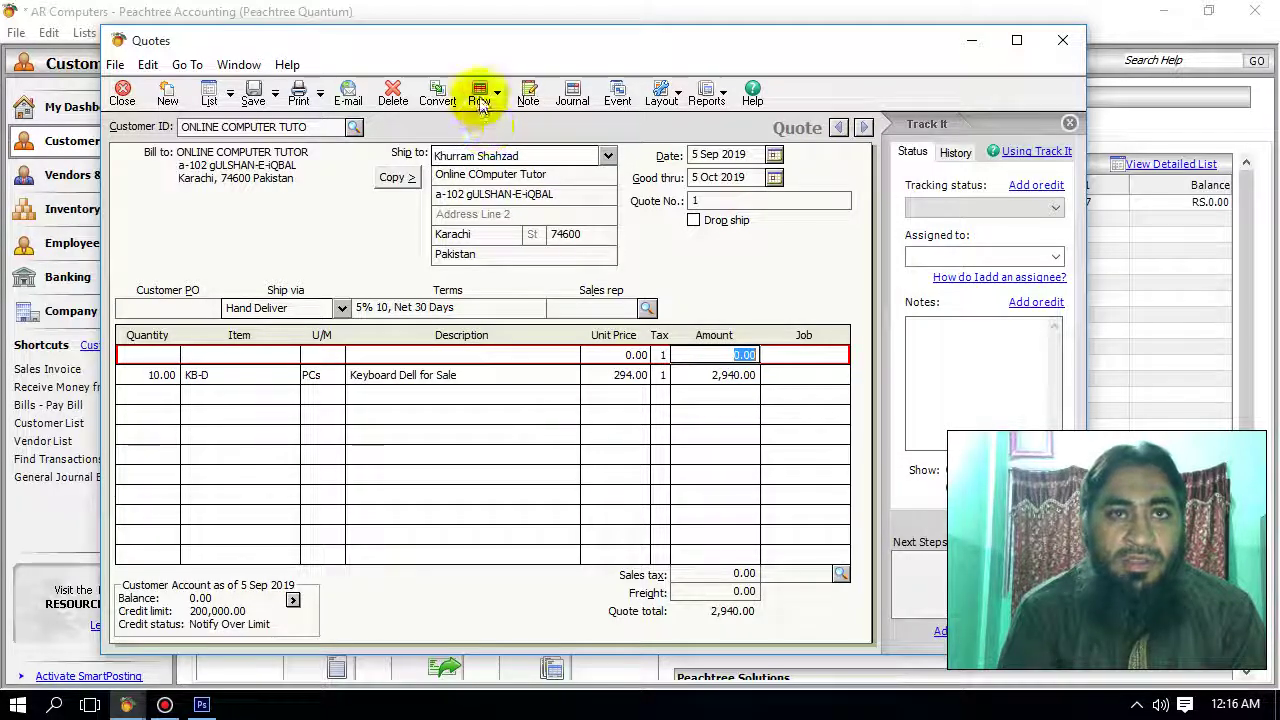
{"action": "left_click", "coordinate": [480, 95]}
{"action": "left_click", "coordinate": [487, 166]}
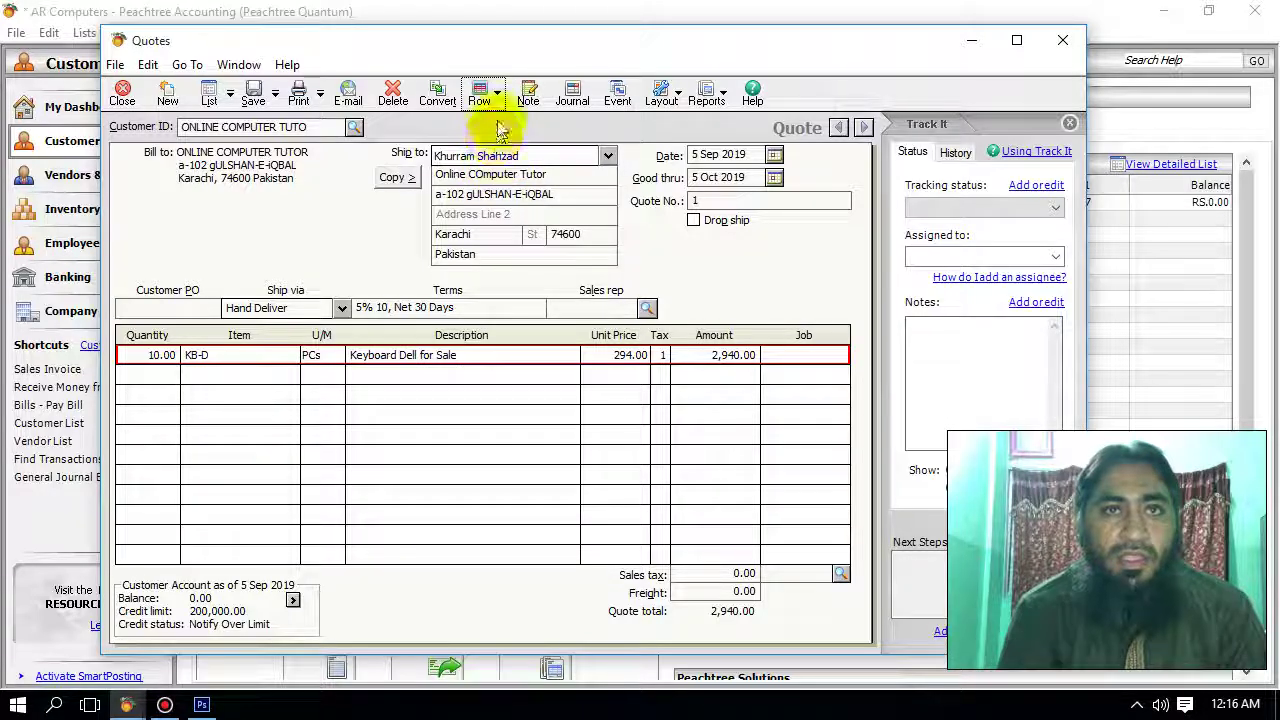
Open the quote's notes and review the customer, statement and internal note sections
{"action": "left_click", "coordinate": [528, 100]}
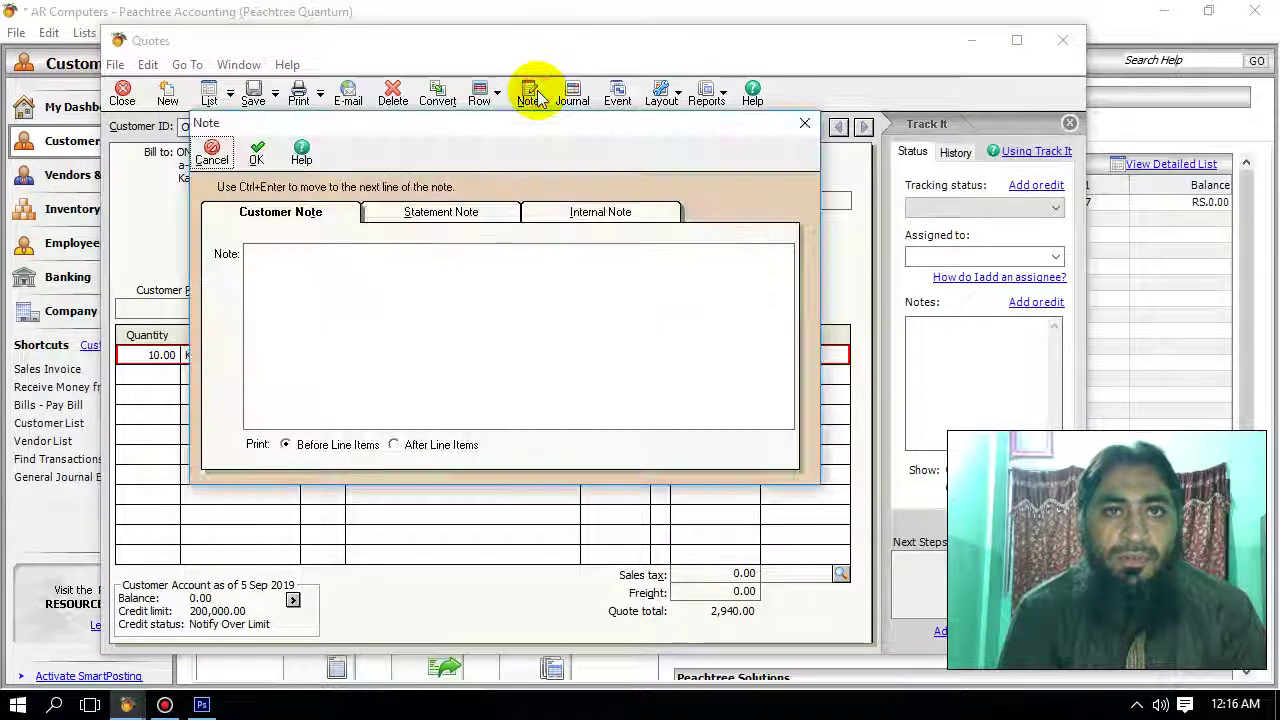
{"action": "left_click_drag", "start_coordinate": [423, 126], "coordinate": [486, 114]}
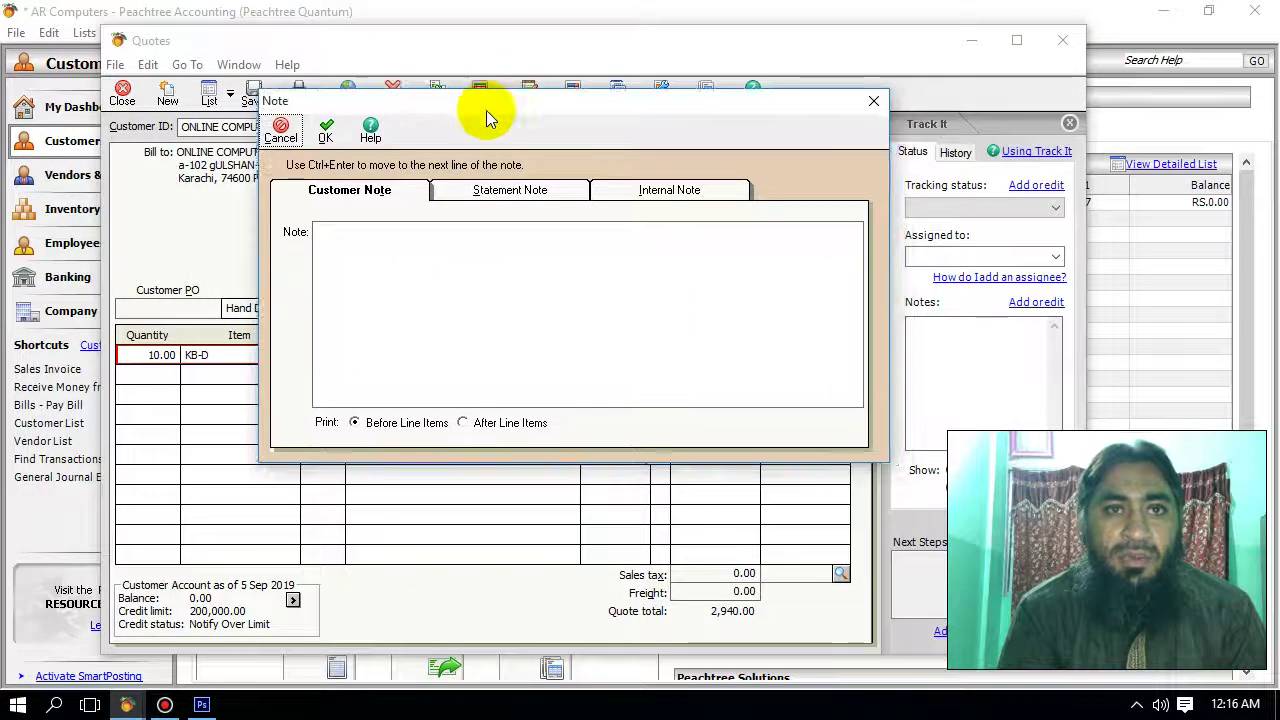
{"action": "left_click", "coordinate": [491, 192]}
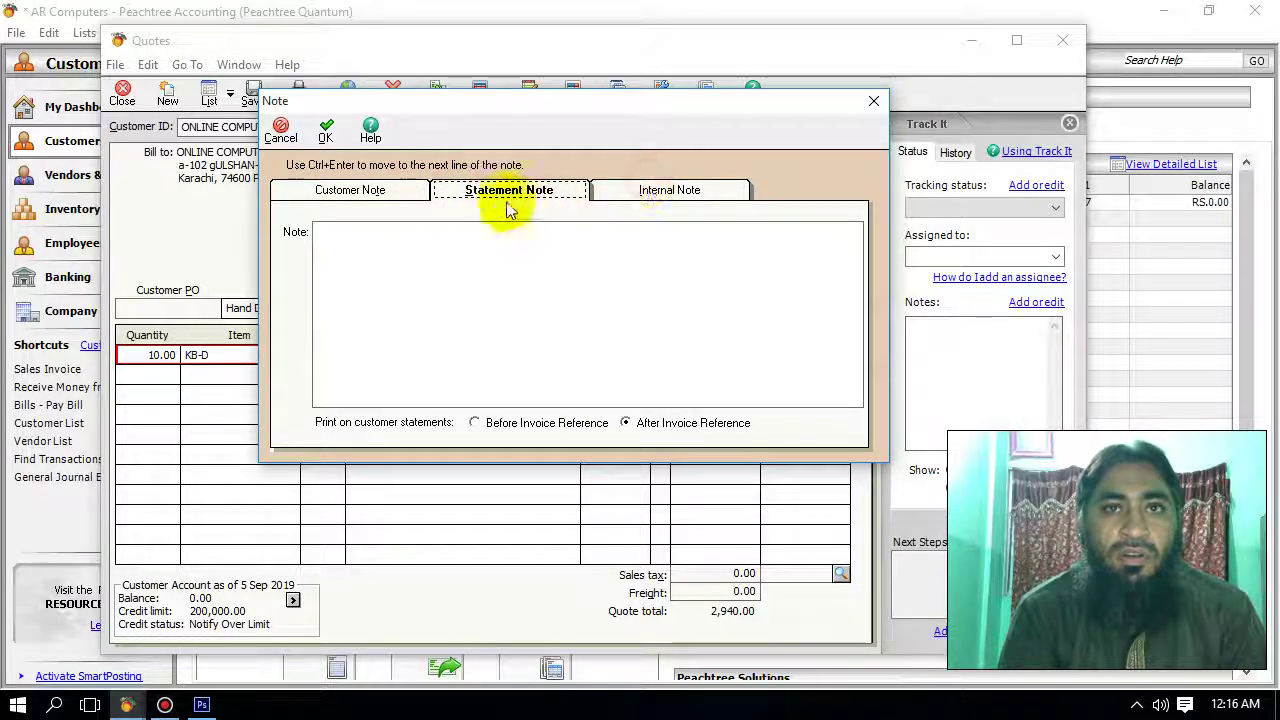
{"action": "left_click", "coordinate": [395, 197]}
{"action": "left_click", "coordinate": [634, 190]}
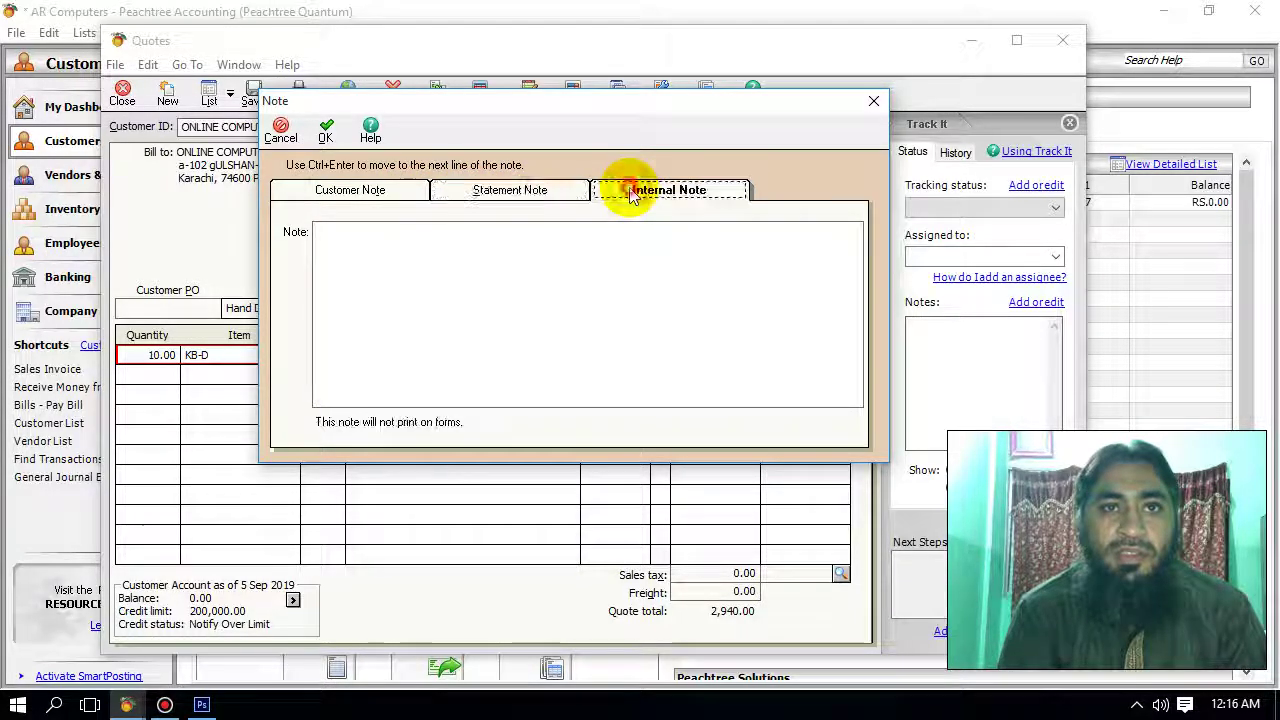
{"action": "left_click", "coordinate": [320, 197]}
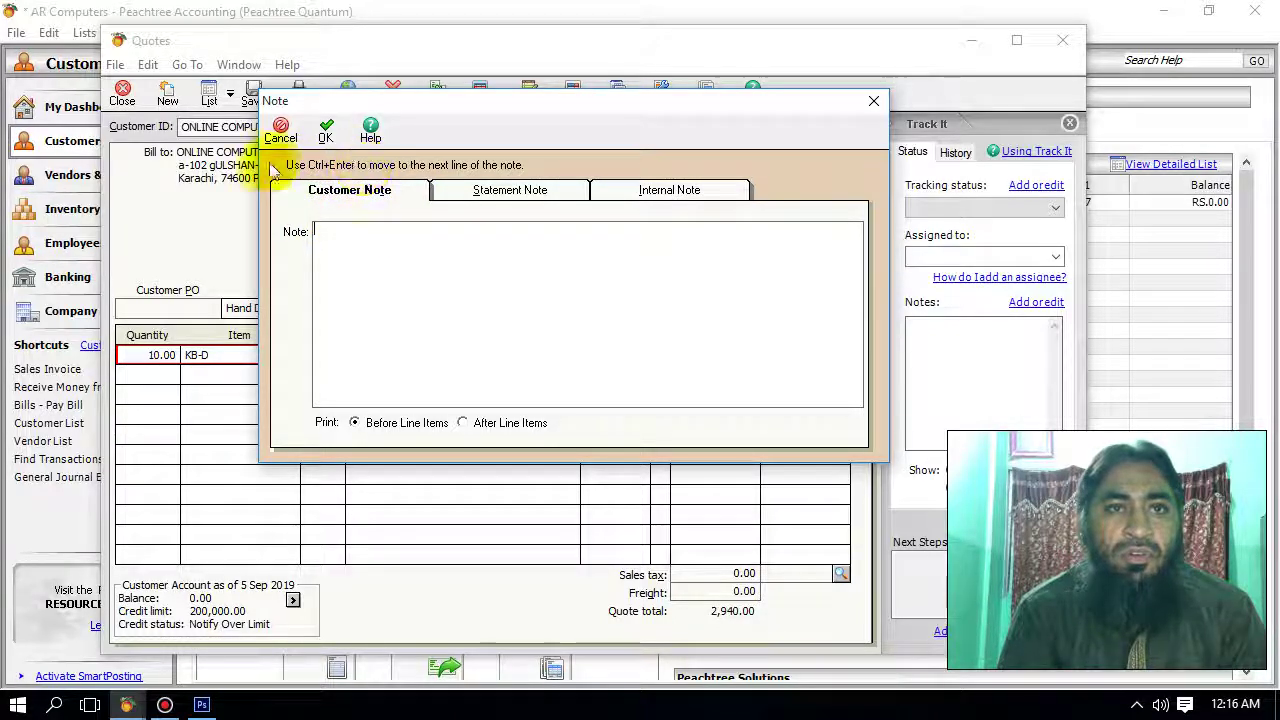
Write the customer note "This Qutation is valid only 10 Days." with the note window moved clear of the quote's details
{"action": "left_click", "coordinate": [435, 112]}
{"action": "left_click_drag", "start_coordinate": [435, 112], "coordinate": [685, 114]}
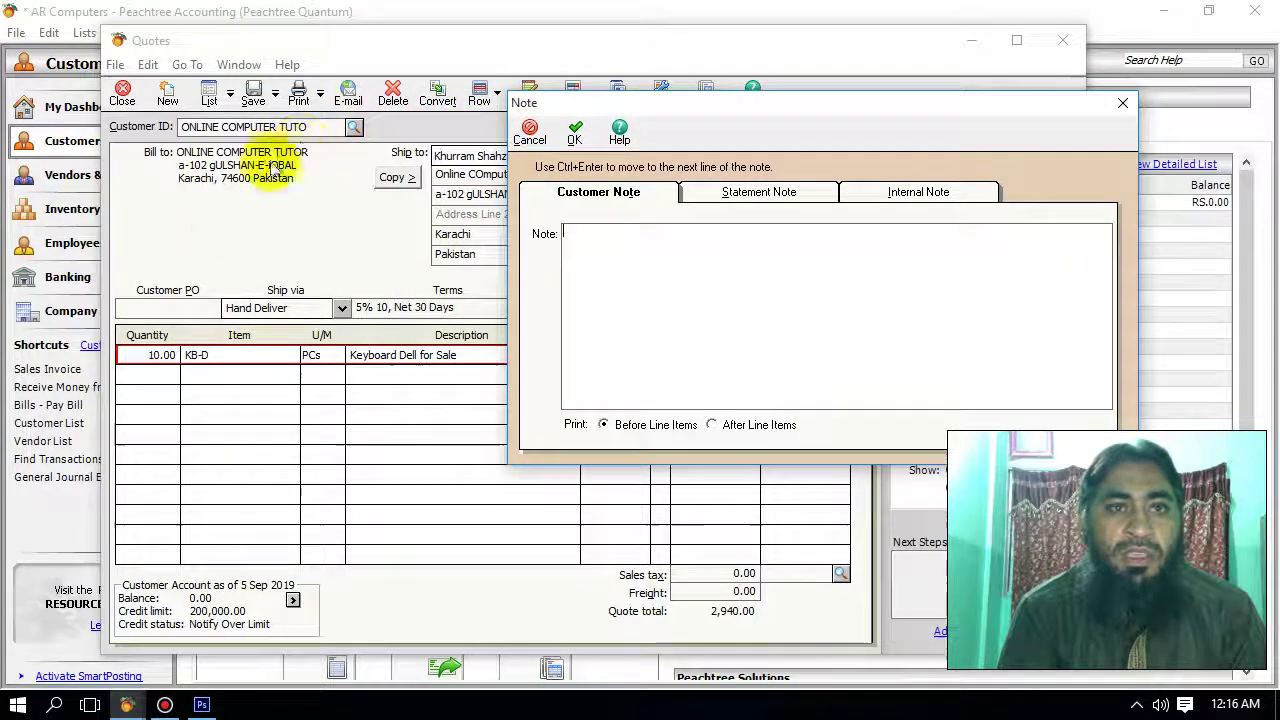
{"action": "left_click", "coordinate": [659, 249]}
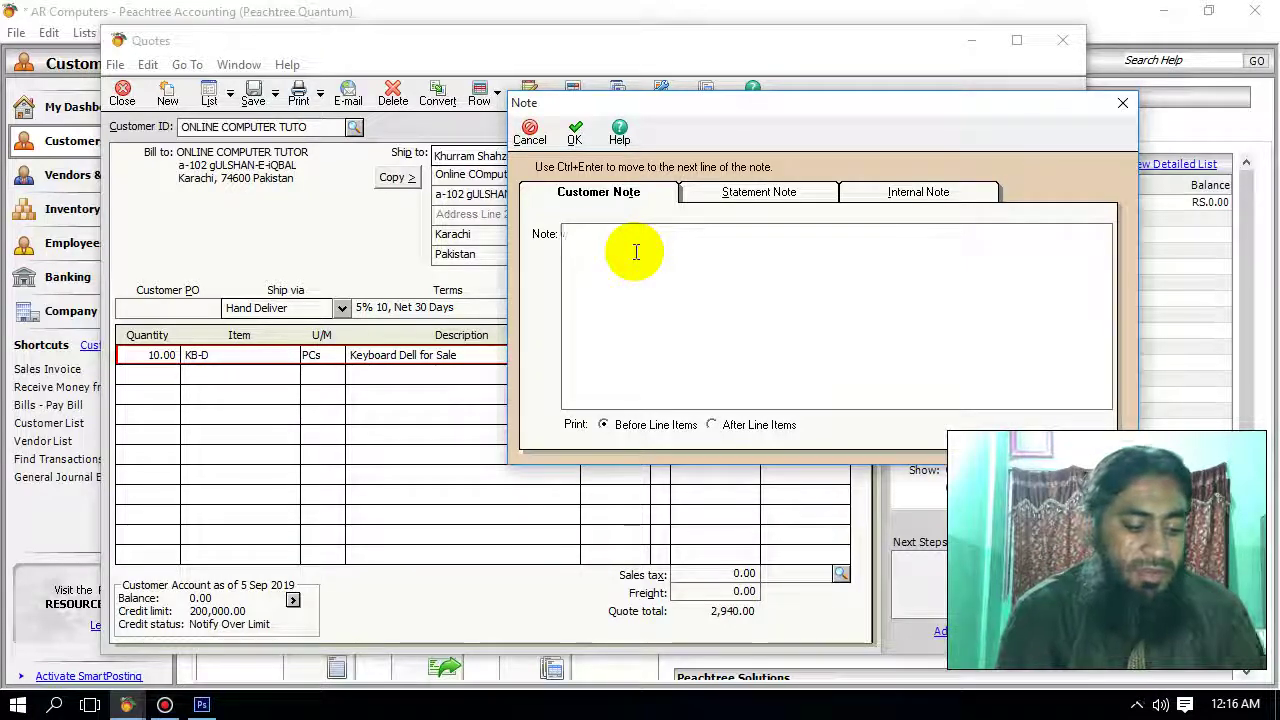
{"action": "type", "text": "tH"}
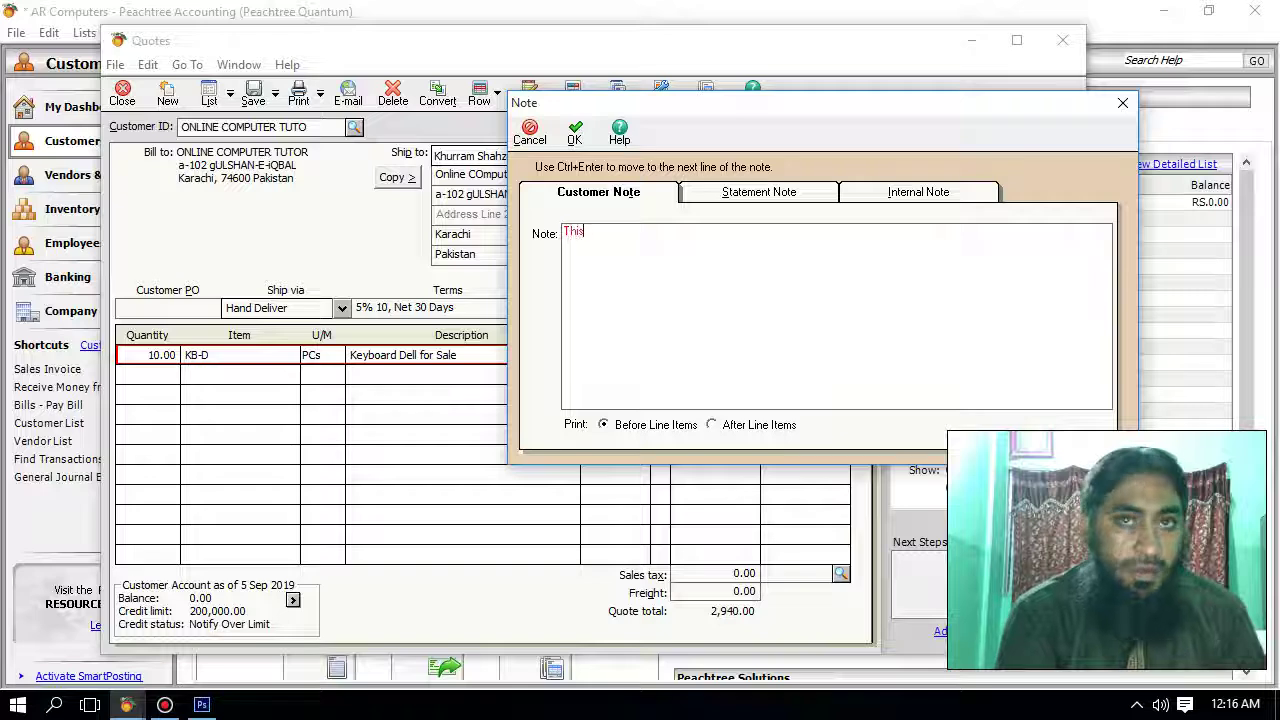
{"action": "type", "text": "is "}
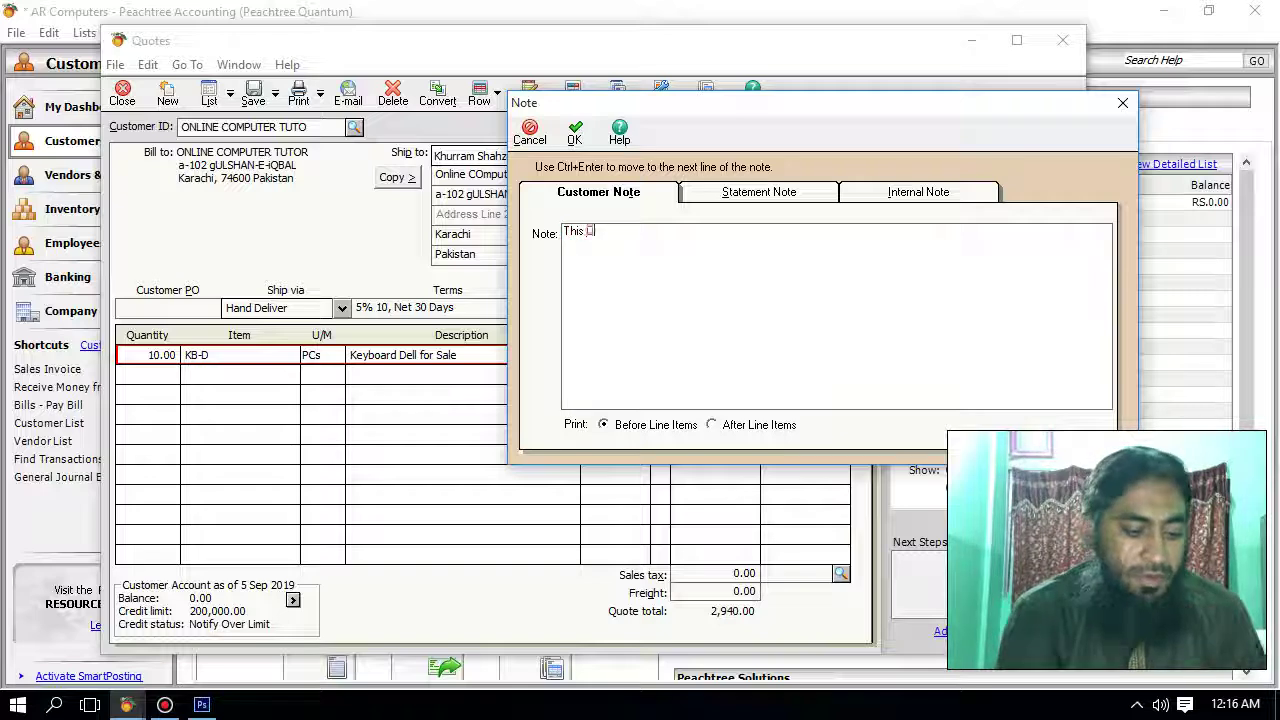
{"action": "type", "text": "Quo"}
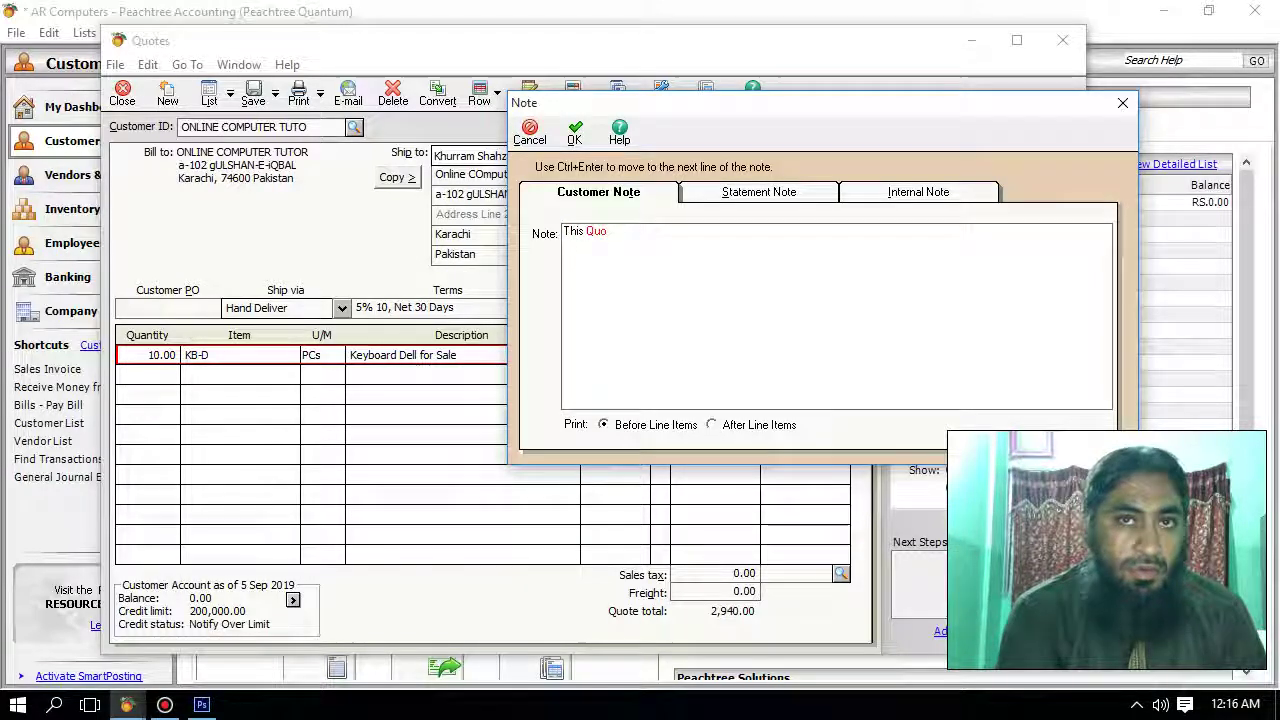
{"action": "type", "text": "i"}
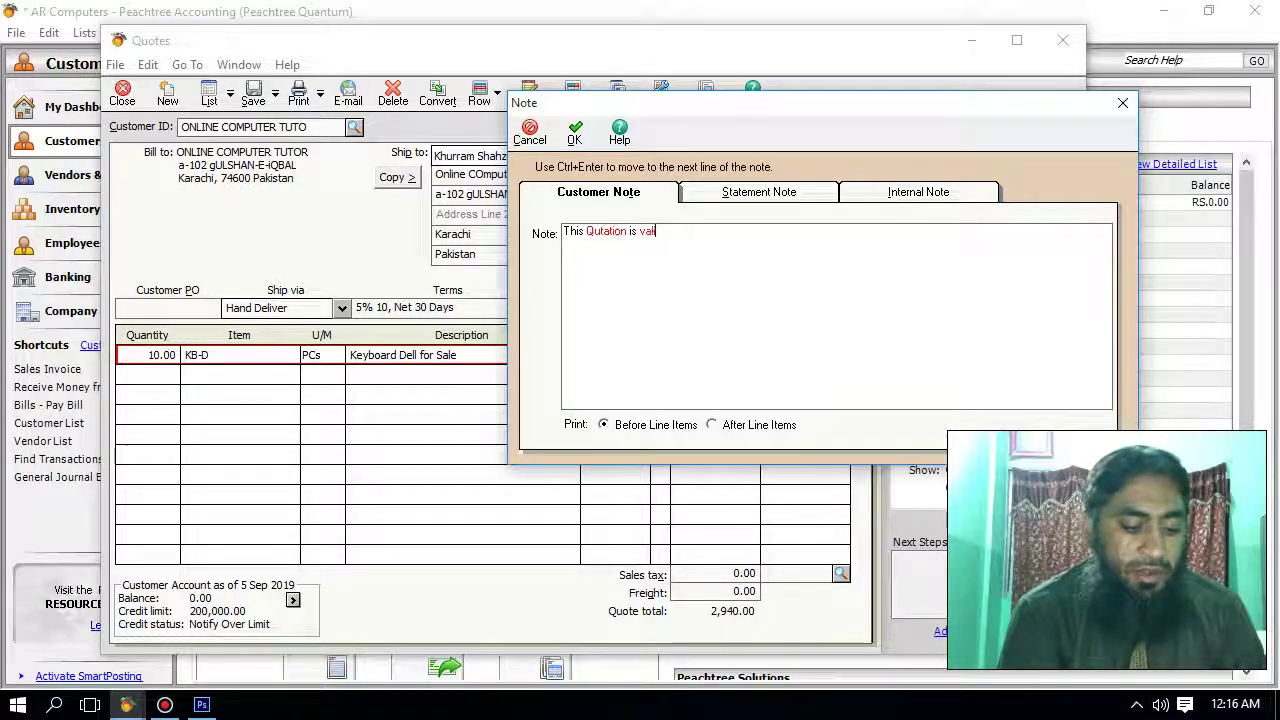
{"action": "type", "text": "tnly 10 Days."}
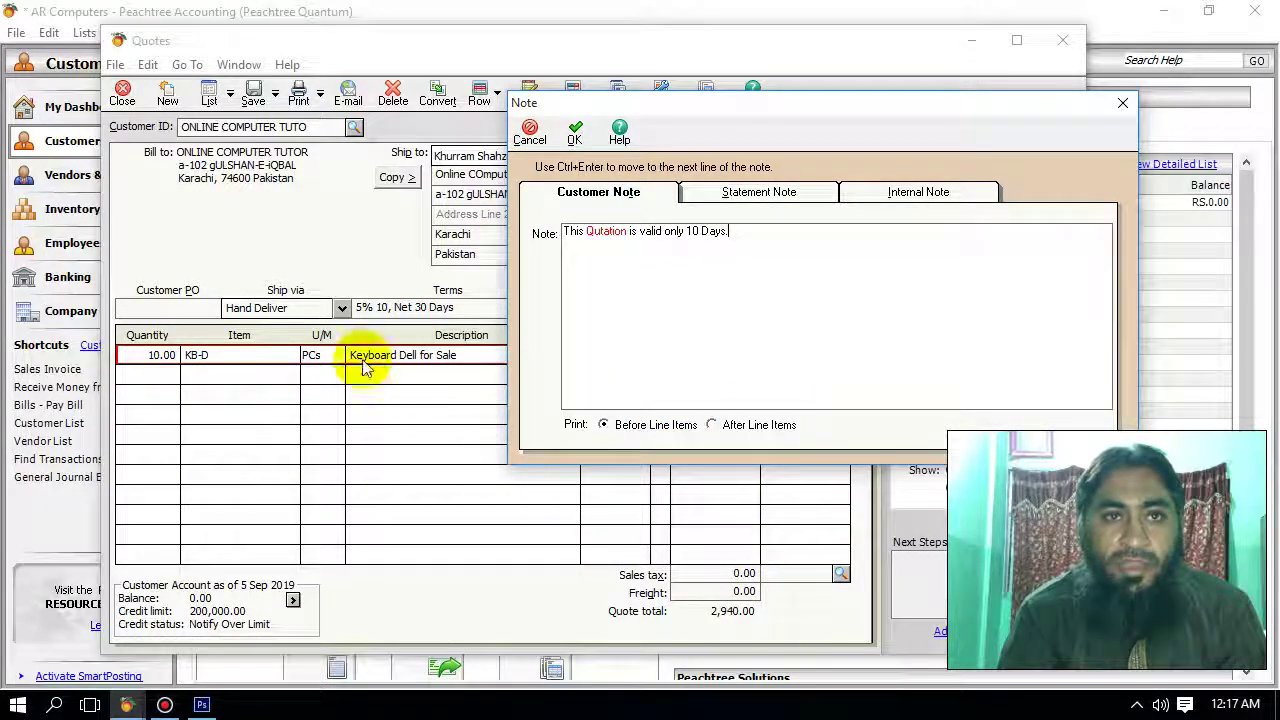
Set the customer note to print after the line items, and accept the notes once the statement and internal sections are reviewed
{"action": "left_click", "coordinate": [772, 425]}
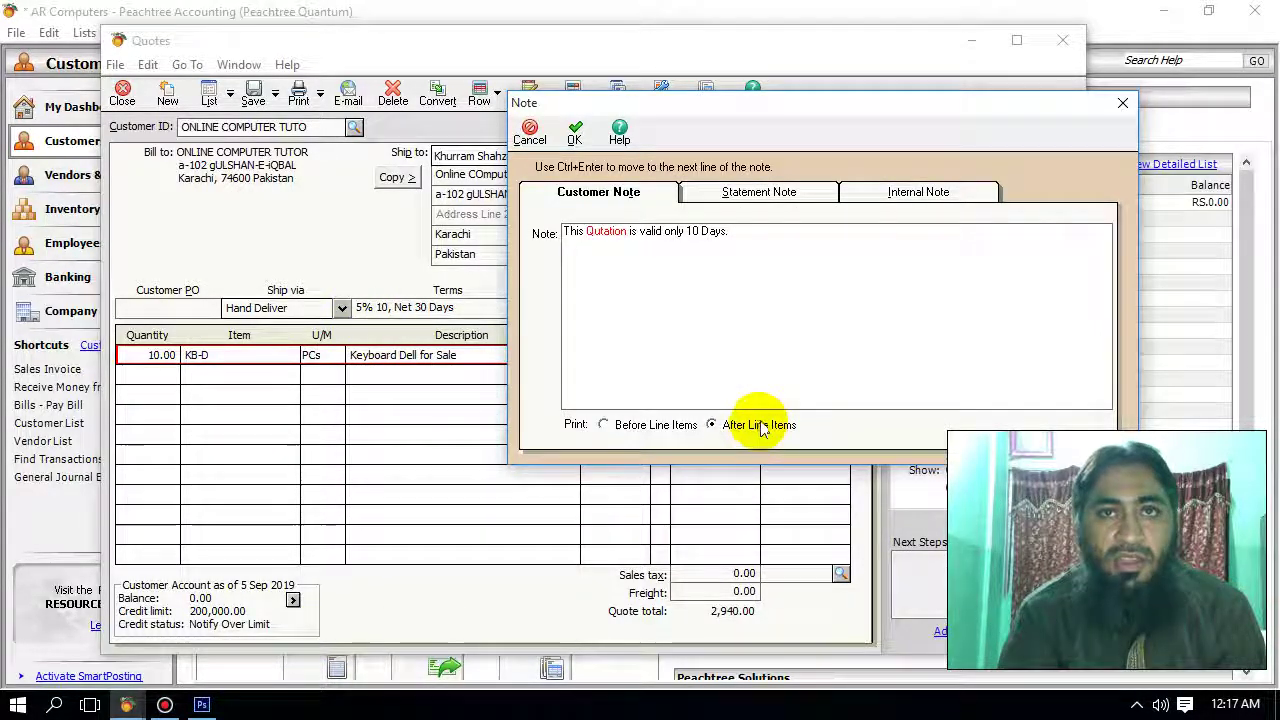
{"action": "left_click", "coordinate": [757, 196]}
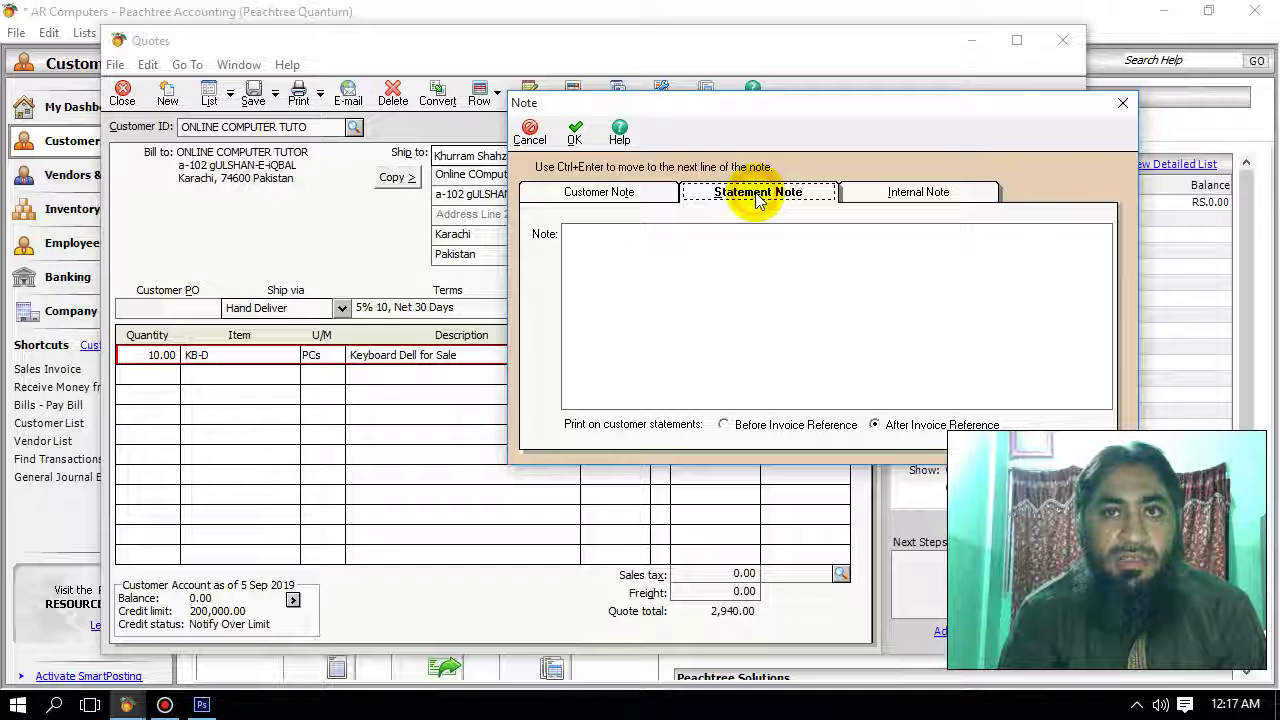
{"action": "left_click", "coordinate": [779, 269]}
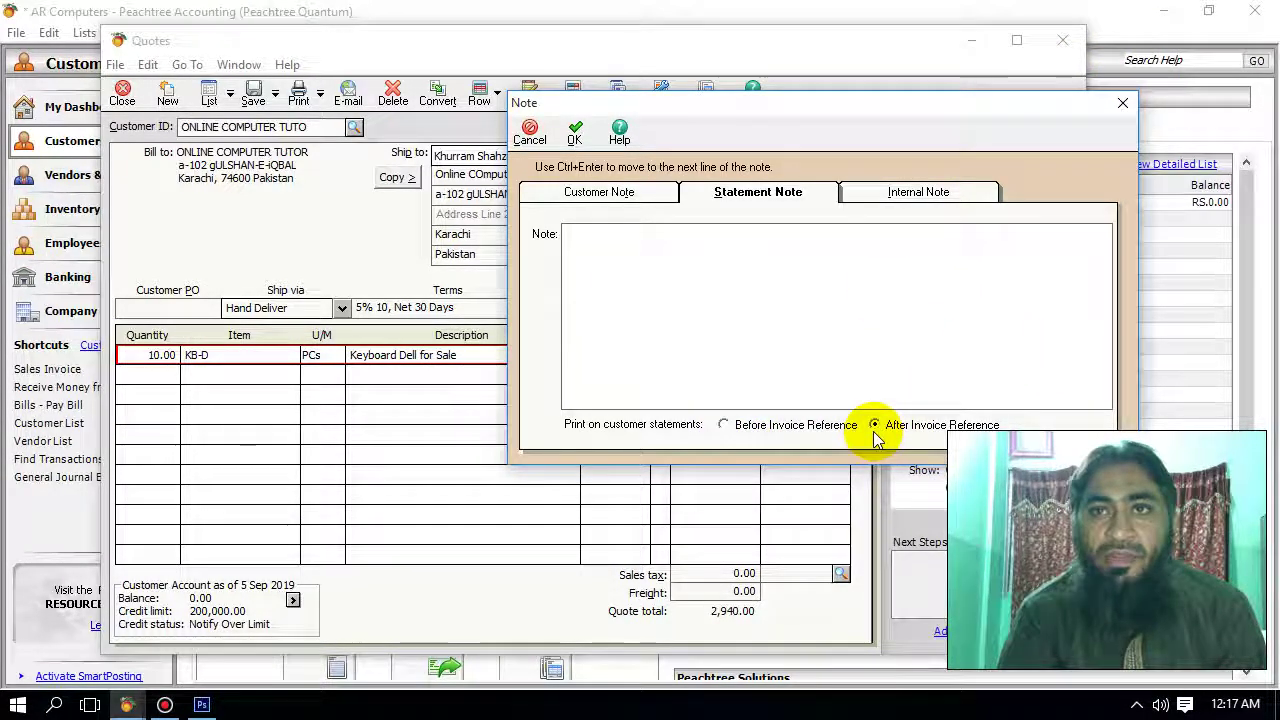
{"action": "left_click", "coordinate": [945, 192]}
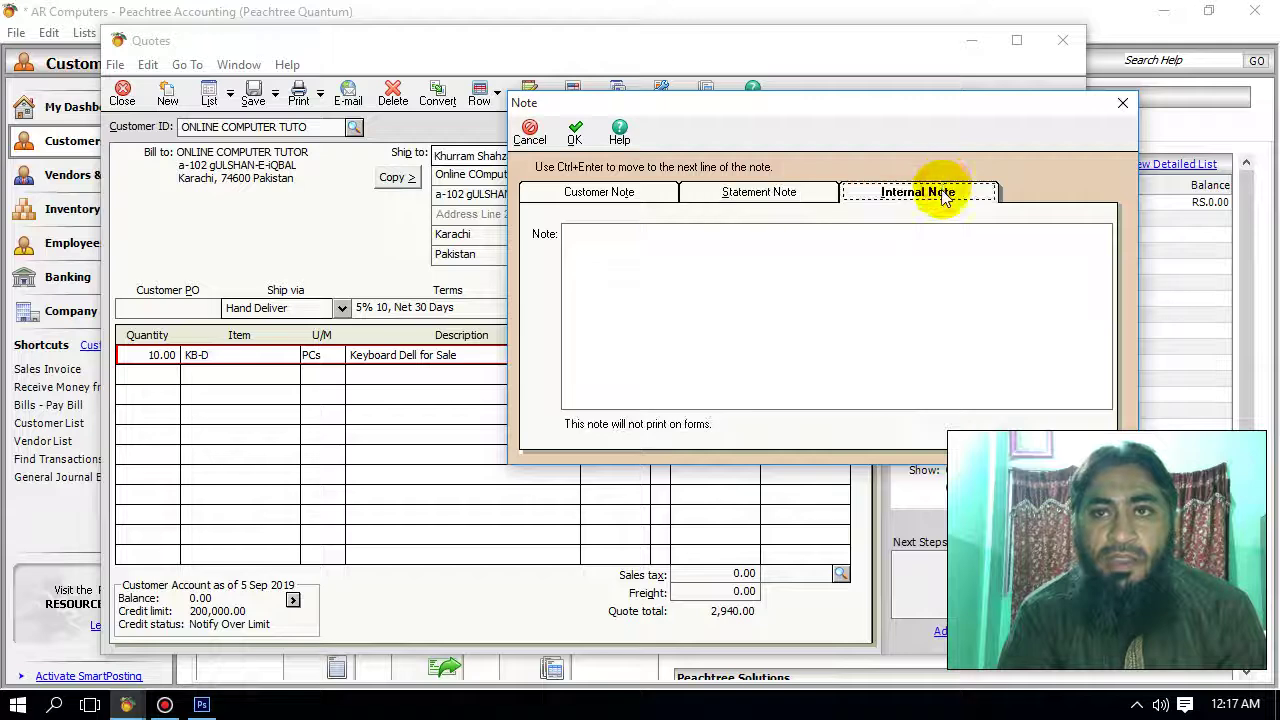
{"action": "left_click", "coordinate": [867, 248]}
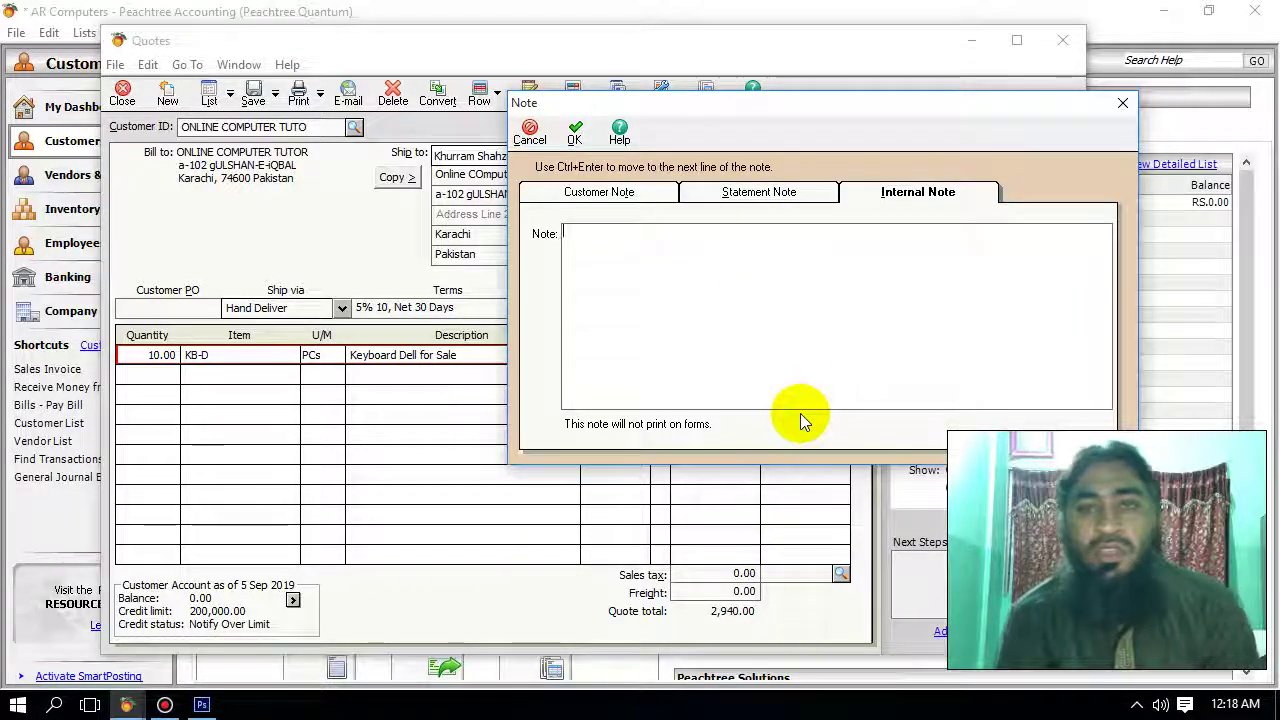
{"action": "left_click", "coordinate": [578, 192]}
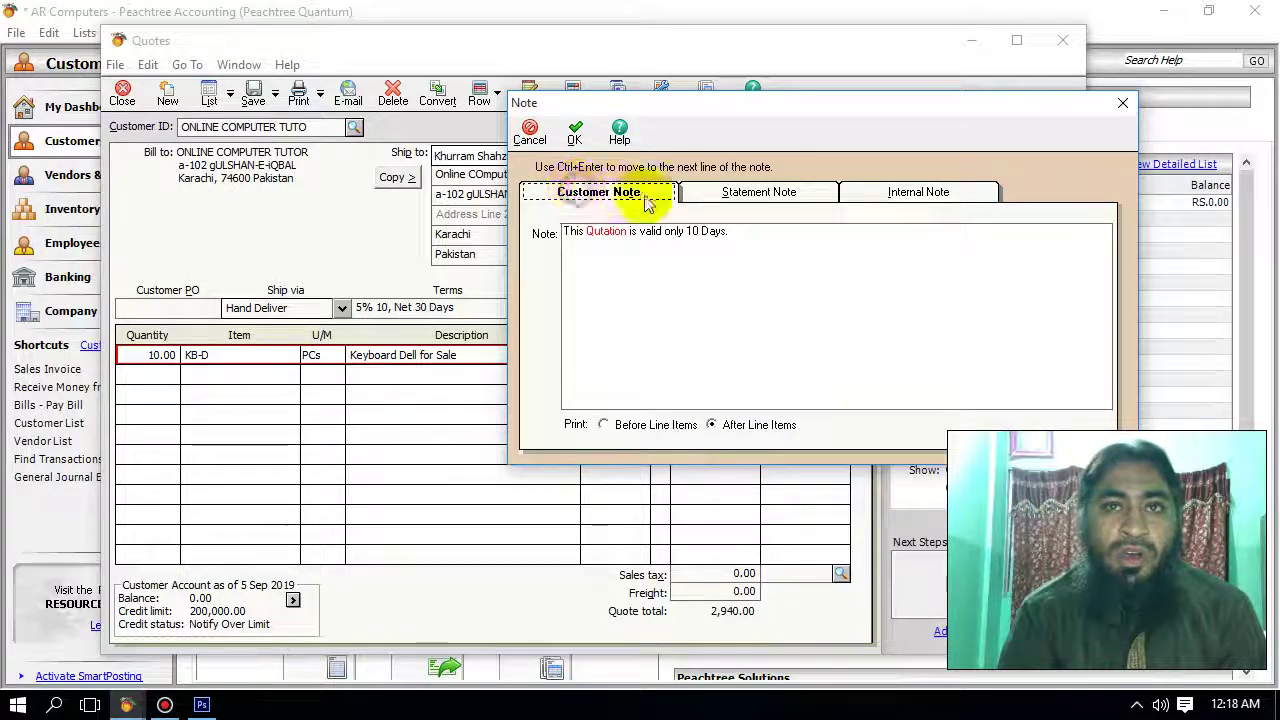
{"action": "left_click", "coordinate": [786, 193]}
{"action": "left_click", "coordinate": [894, 190]}
{"action": "left_click", "coordinate": [600, 191]}
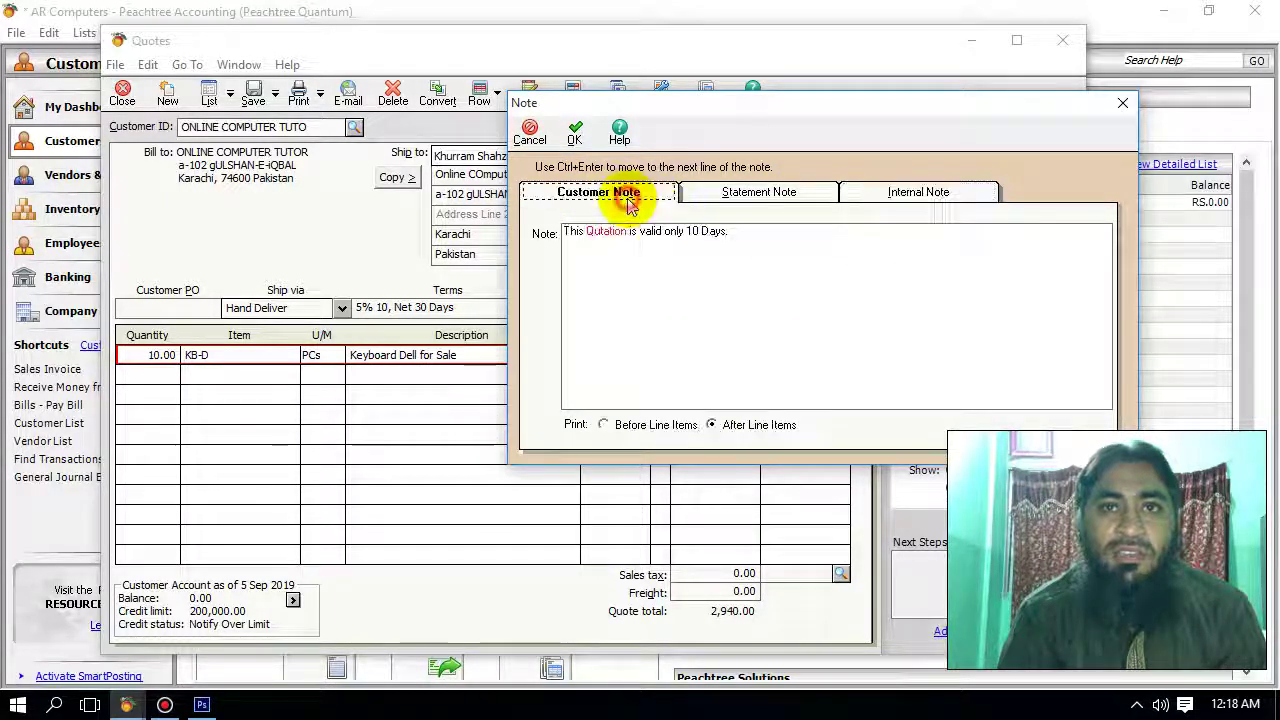
{"action": "left_click", "coordinate": [577, 134]}
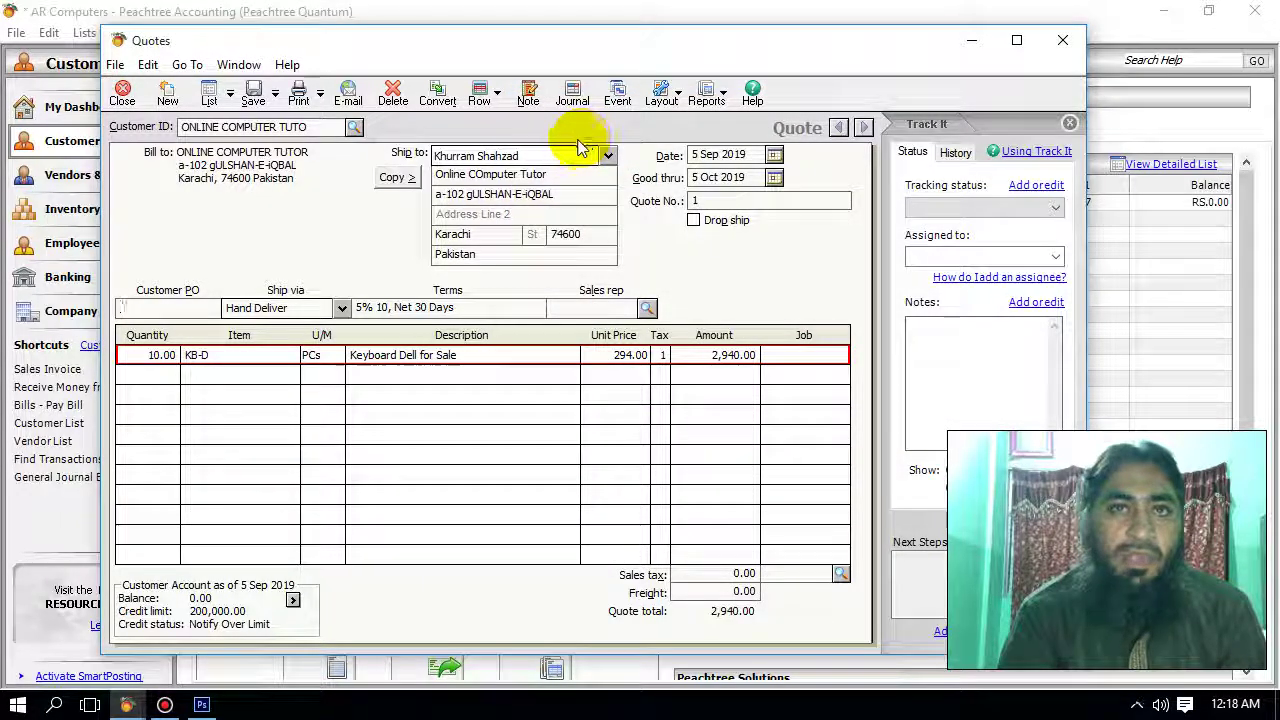
Examine the general ledger accounts and the debit and credit entries behind the quote, leaving them as they are
{"action": "left_click", "coordinate": [573, 100]}
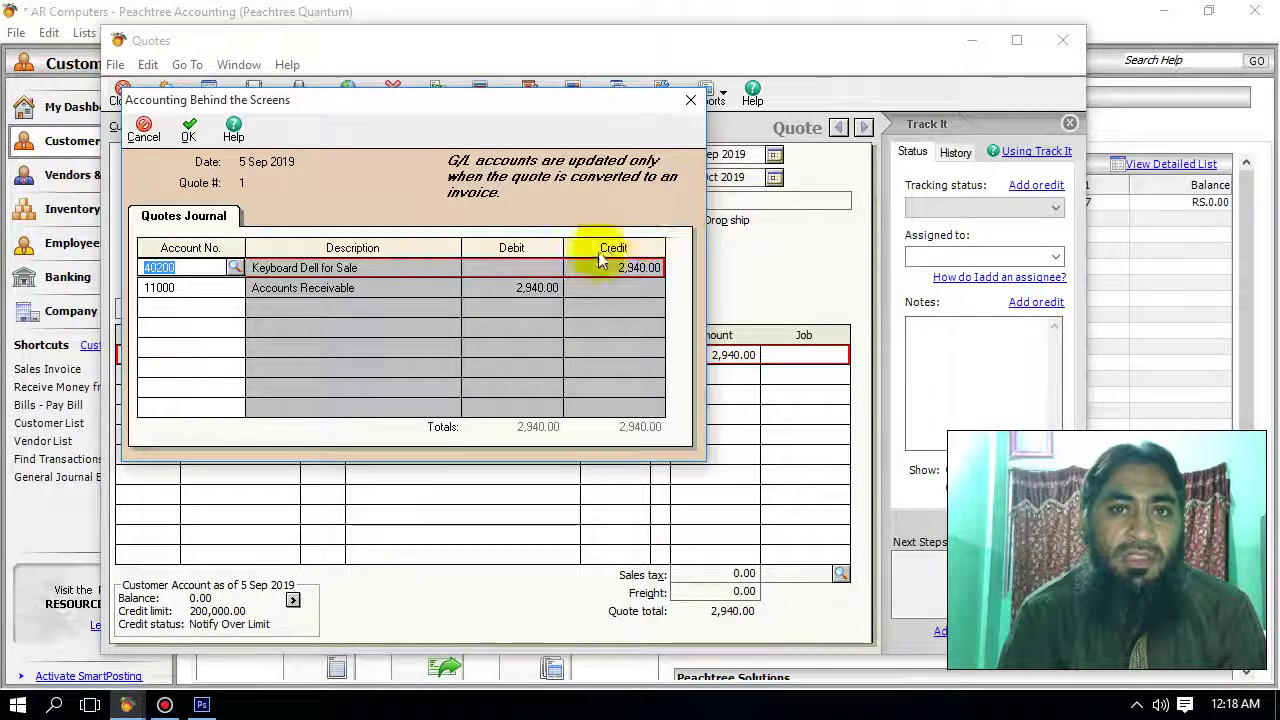
{"action": "left_click", "coordinate": [233, 267]}
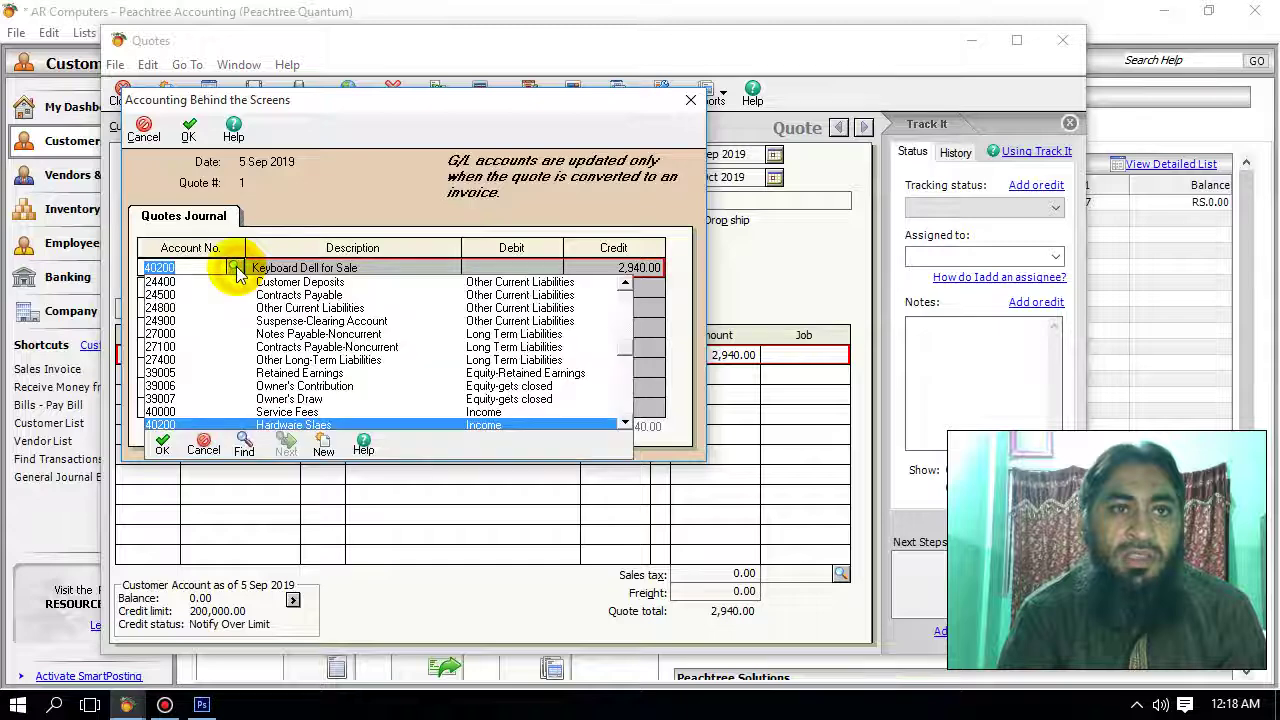
{"action": "left_click", "coordinate": [373, 427]}
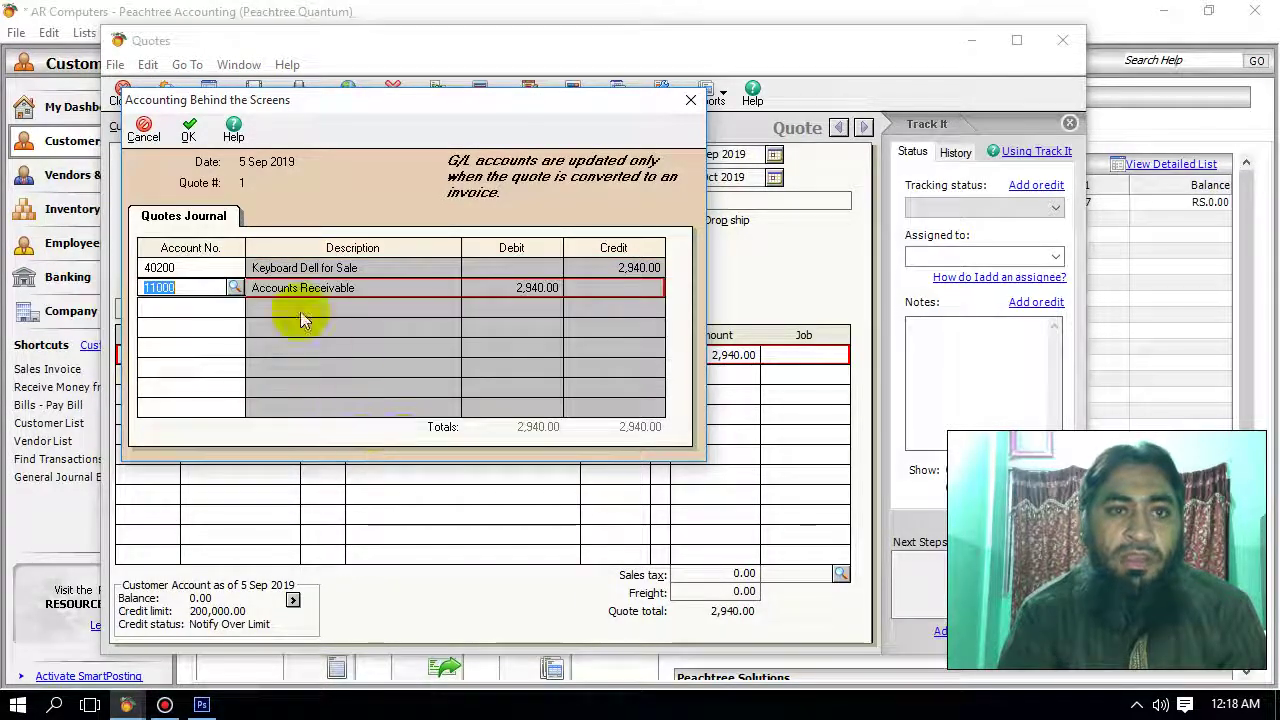
{"action": "left_click", "coordinate": [301, 270]}
{"action": "left_click", "coordinate": [314, 292]}
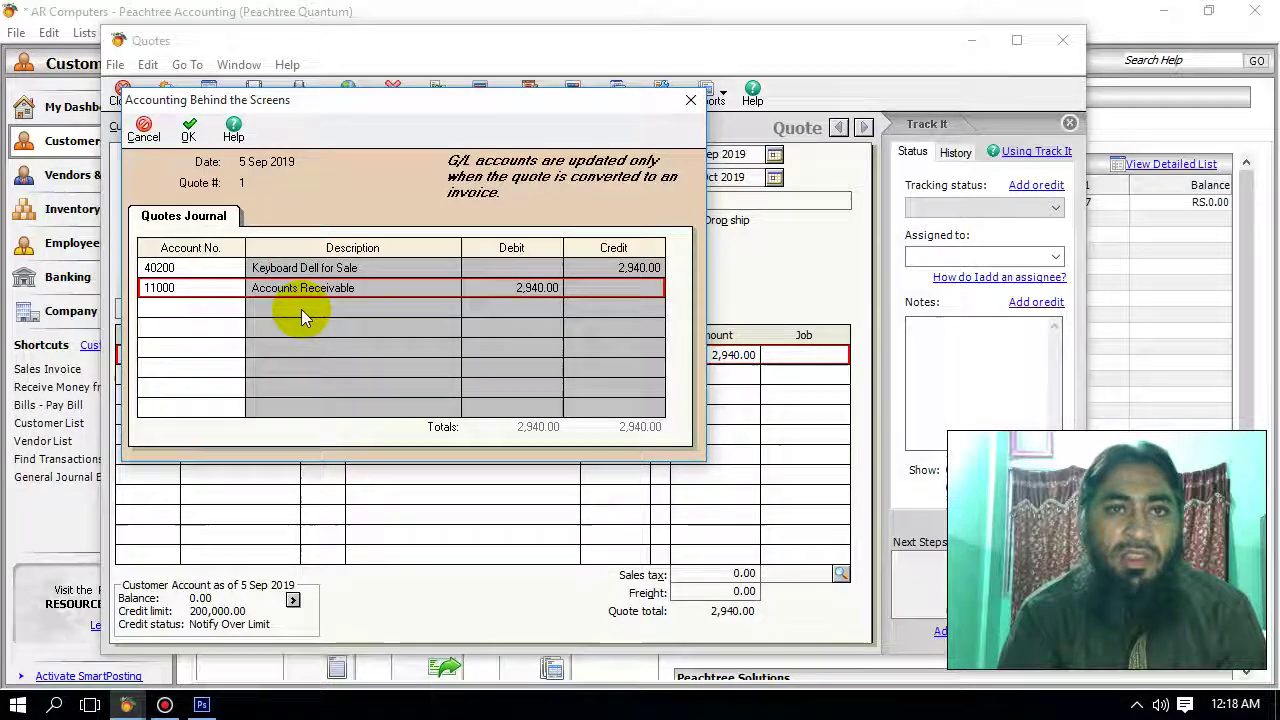
{"action": "left_click", "coordinate": [143, 128]}
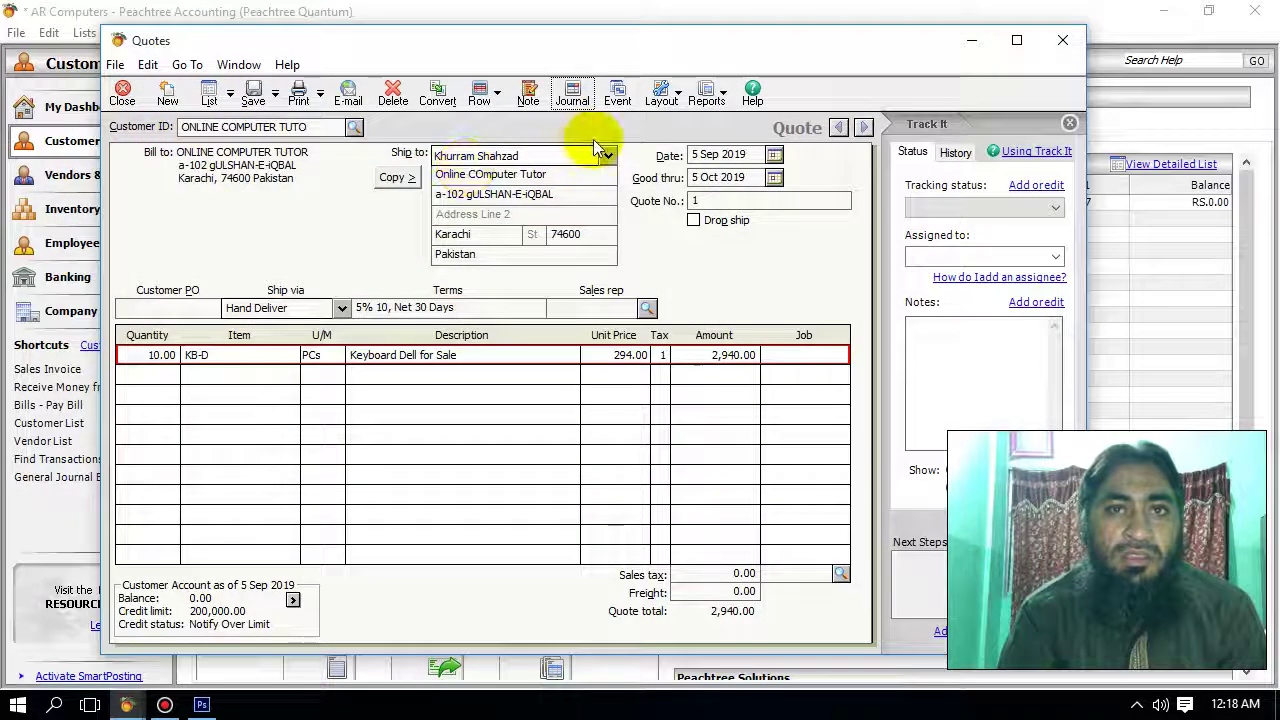
Create a Call From event for the quote's customer with the note "This Order COnfirm Plz Contact in 10 days."
{"action": "left_click", "coordinate": [617, 93]}
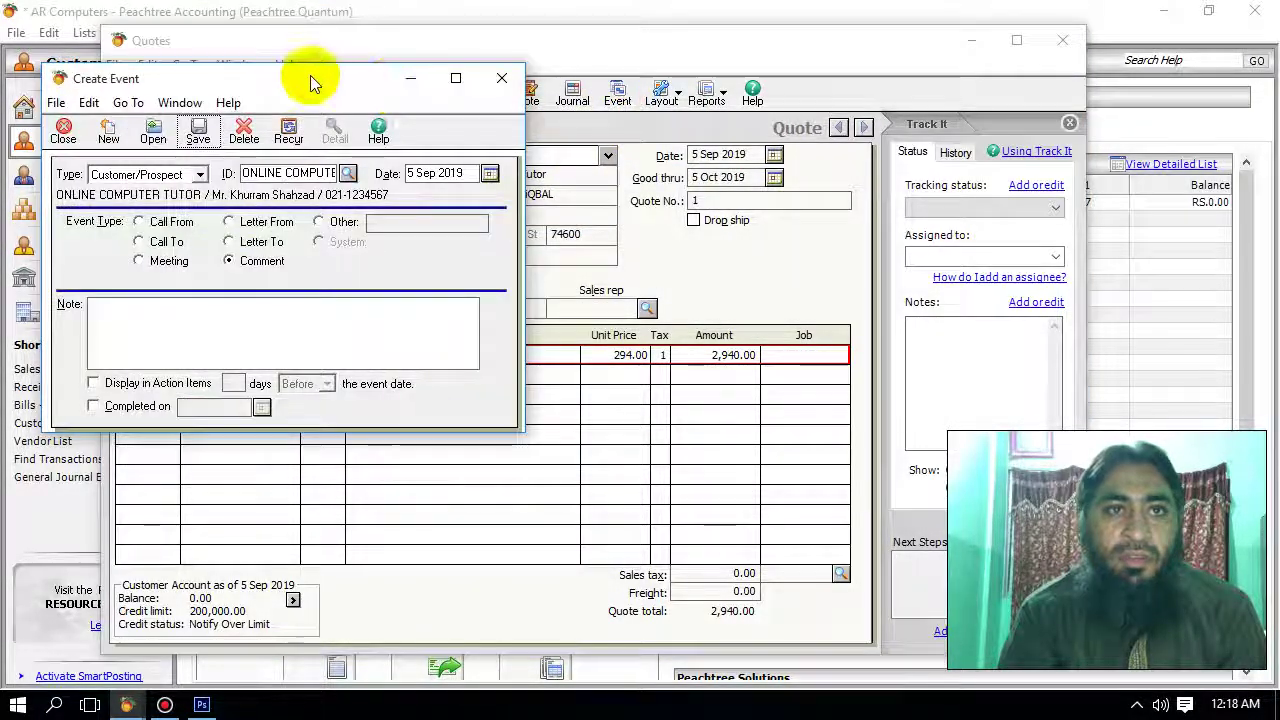
{"action": "left_click_drag", "start_coordinate": [309, 79], "coordinate": [525, 74]}
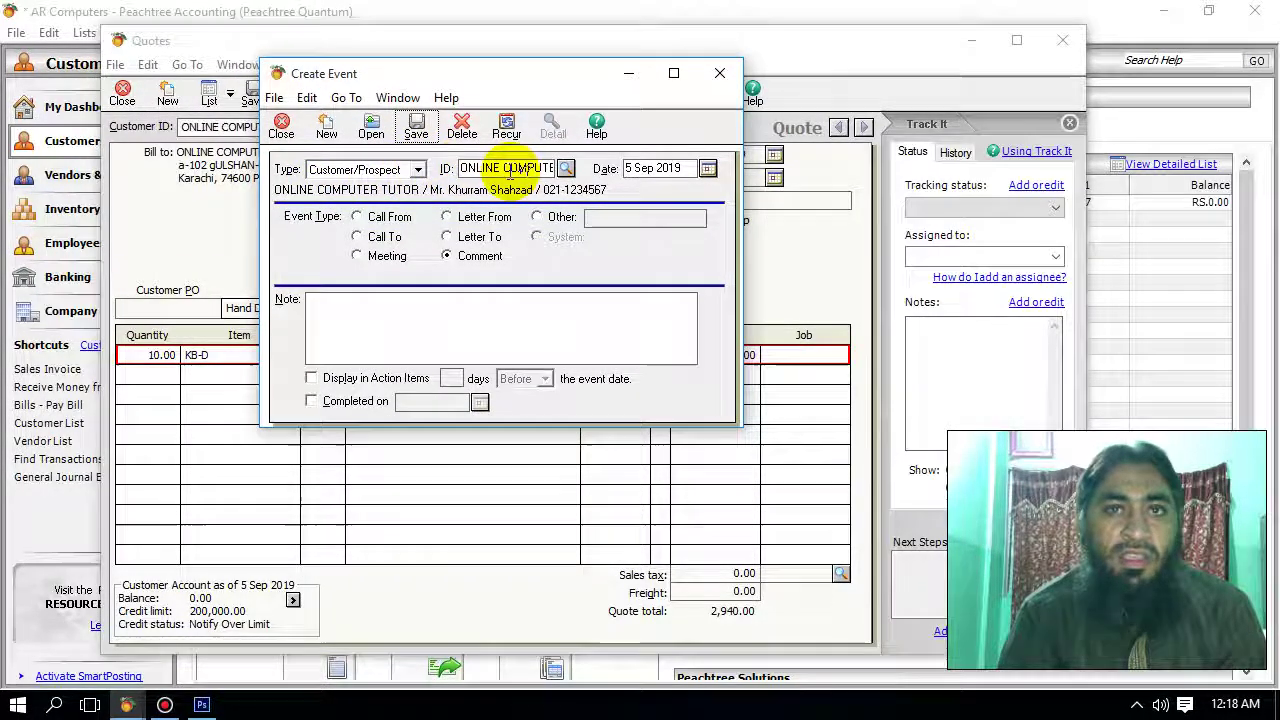
{"action": "left_click", "coordinate": [378, 217]}
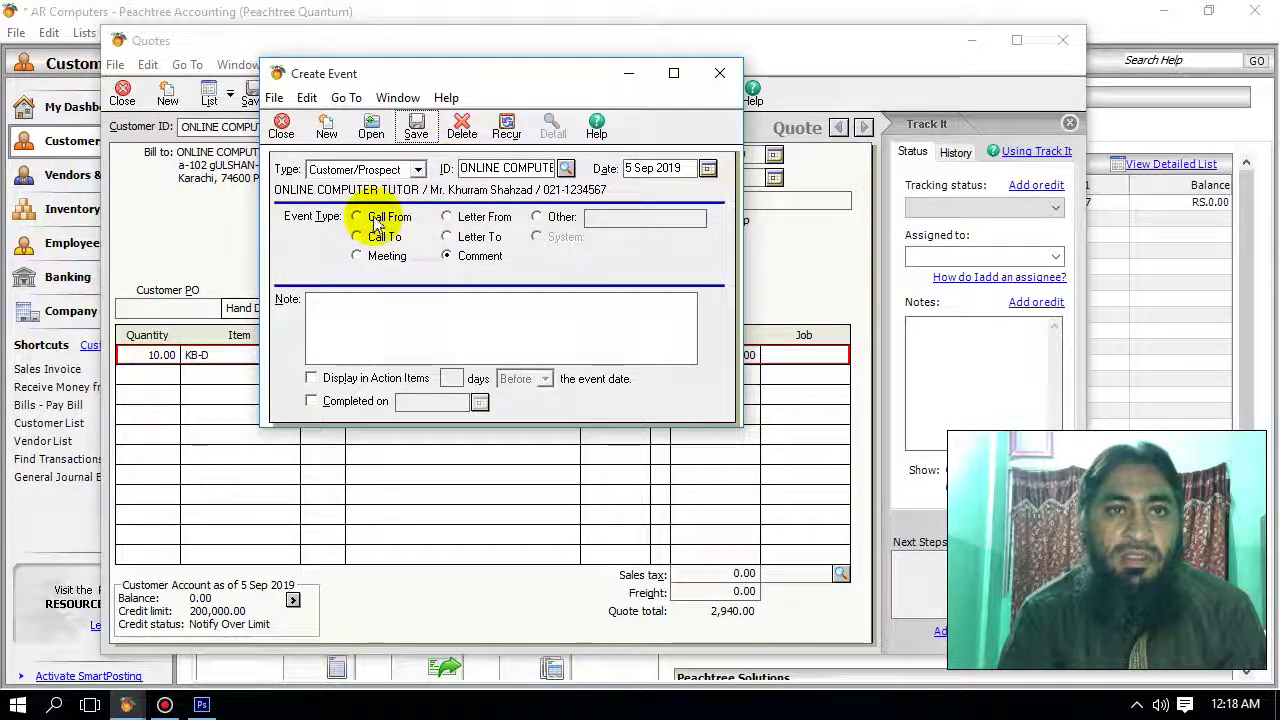
{"action": "left_click", "coordinate": [406, 337]}
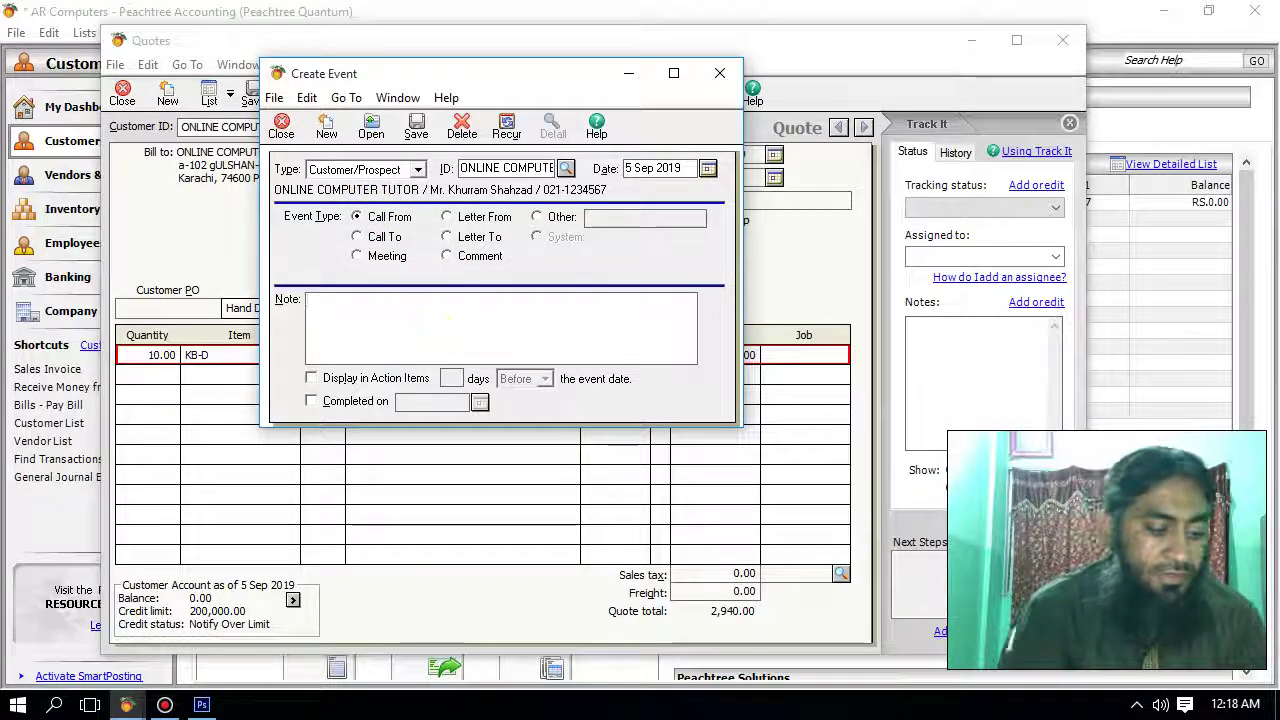
{"action": "type", "text": "This Ord"}
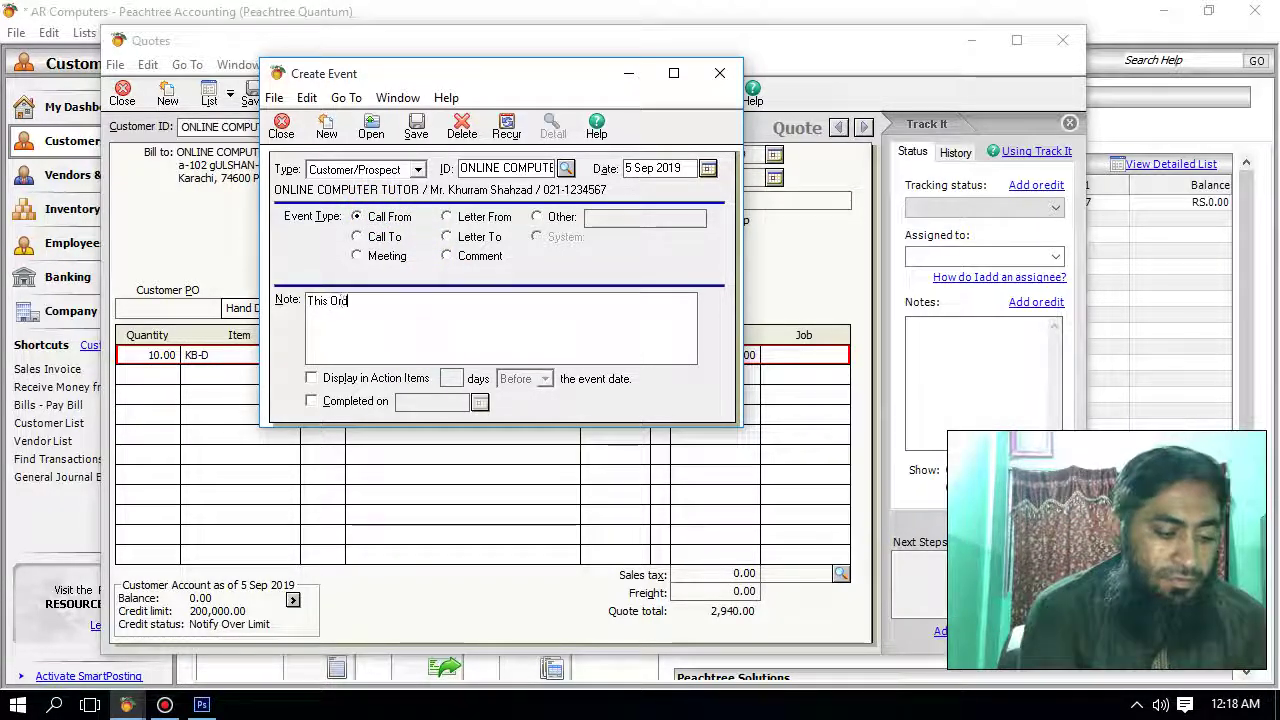
{"action": "type", "text": "er COnfirm Plz Contact"}
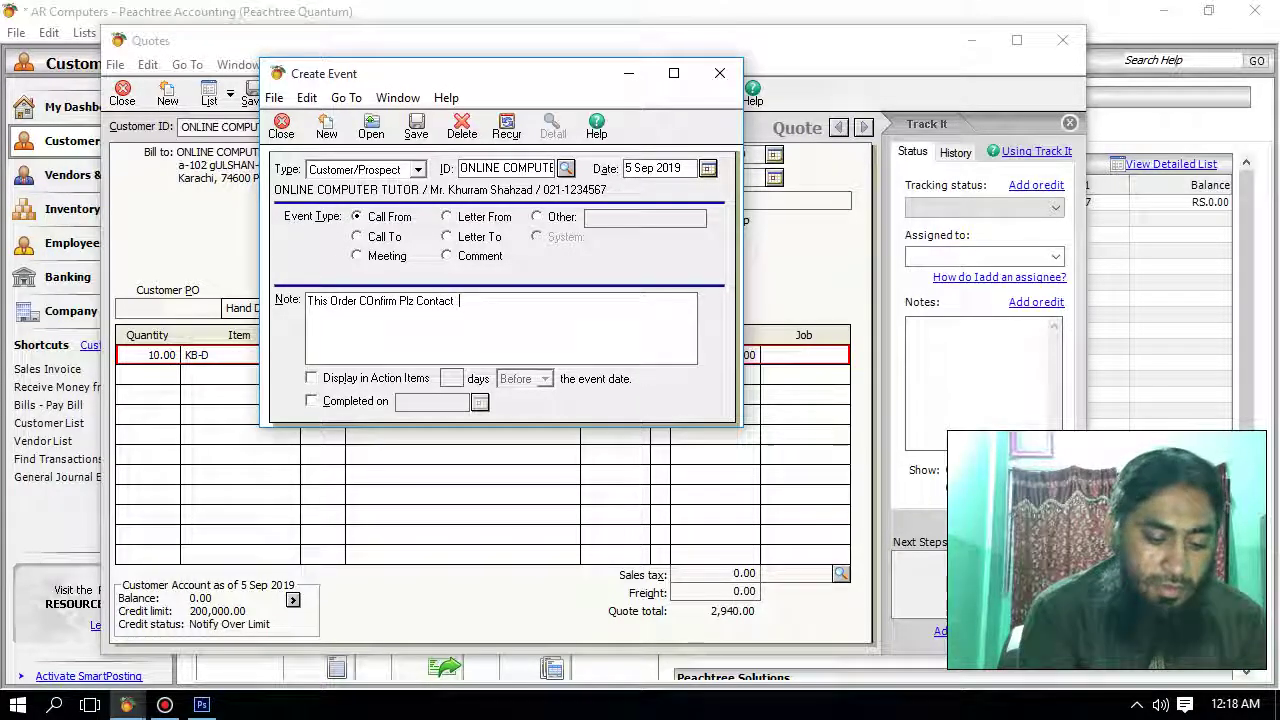
{"action": "type", "text": "  in 10 days."}
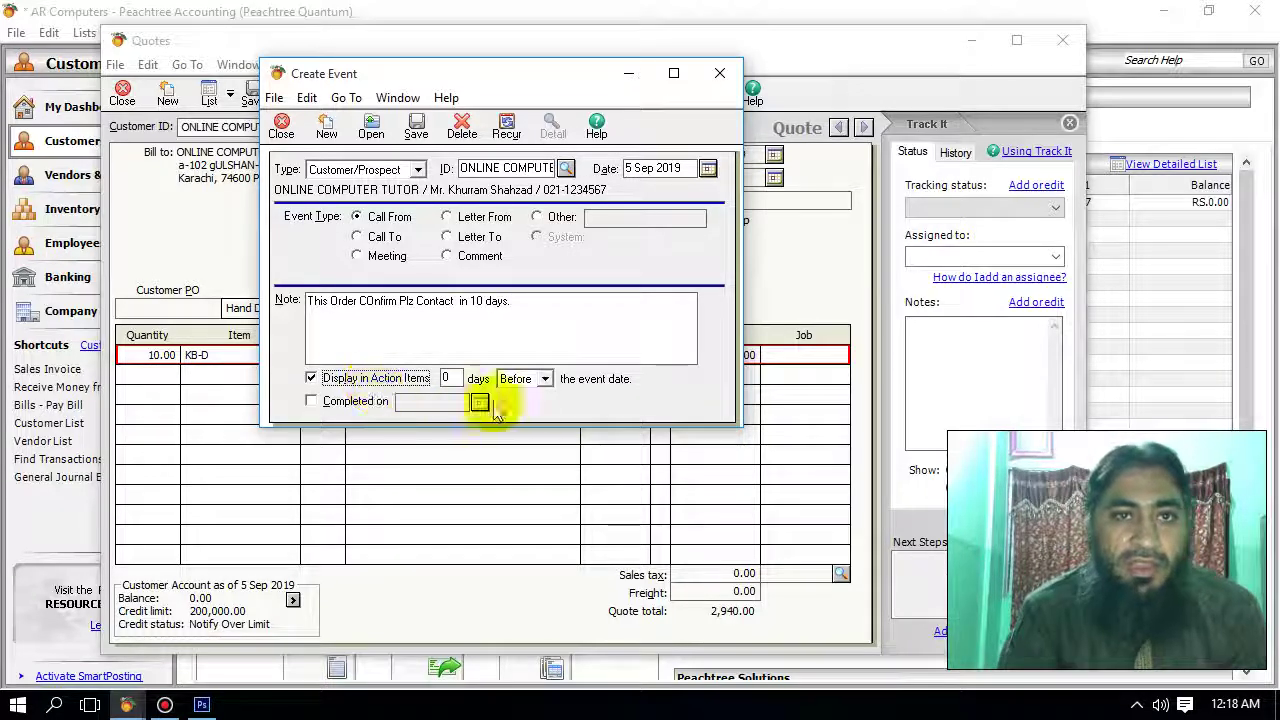
Set the event to display in action items 30 days after the event date, and save the event
{"action": "type", "text": "30"}
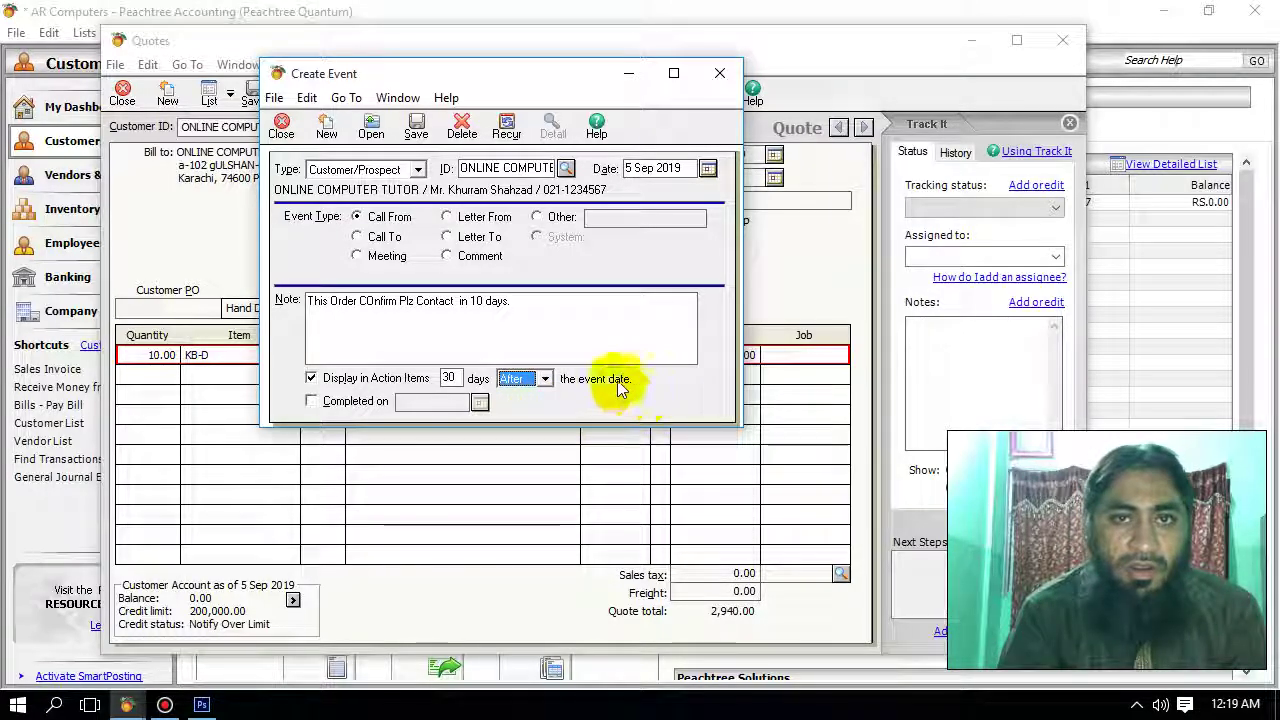
{"action": "left_click", "coordinate": [535, 344]}
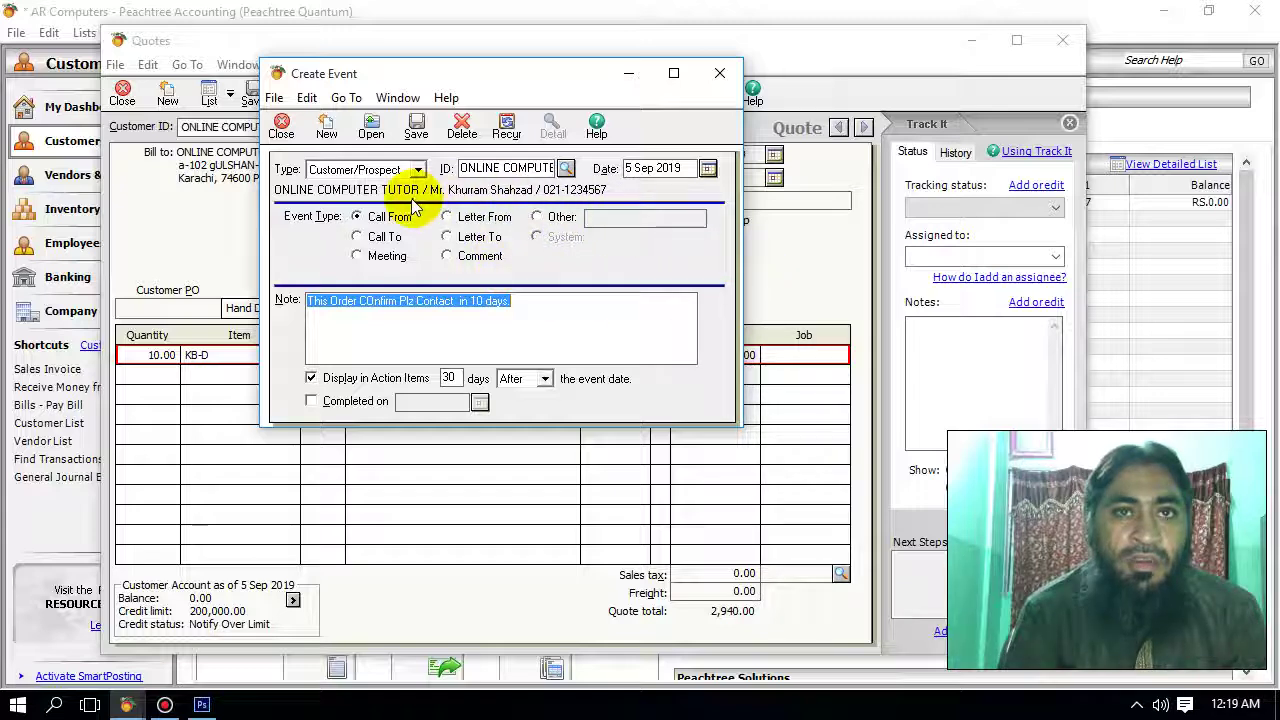
{"action": "left_click", "coordinate": [413, 302]}
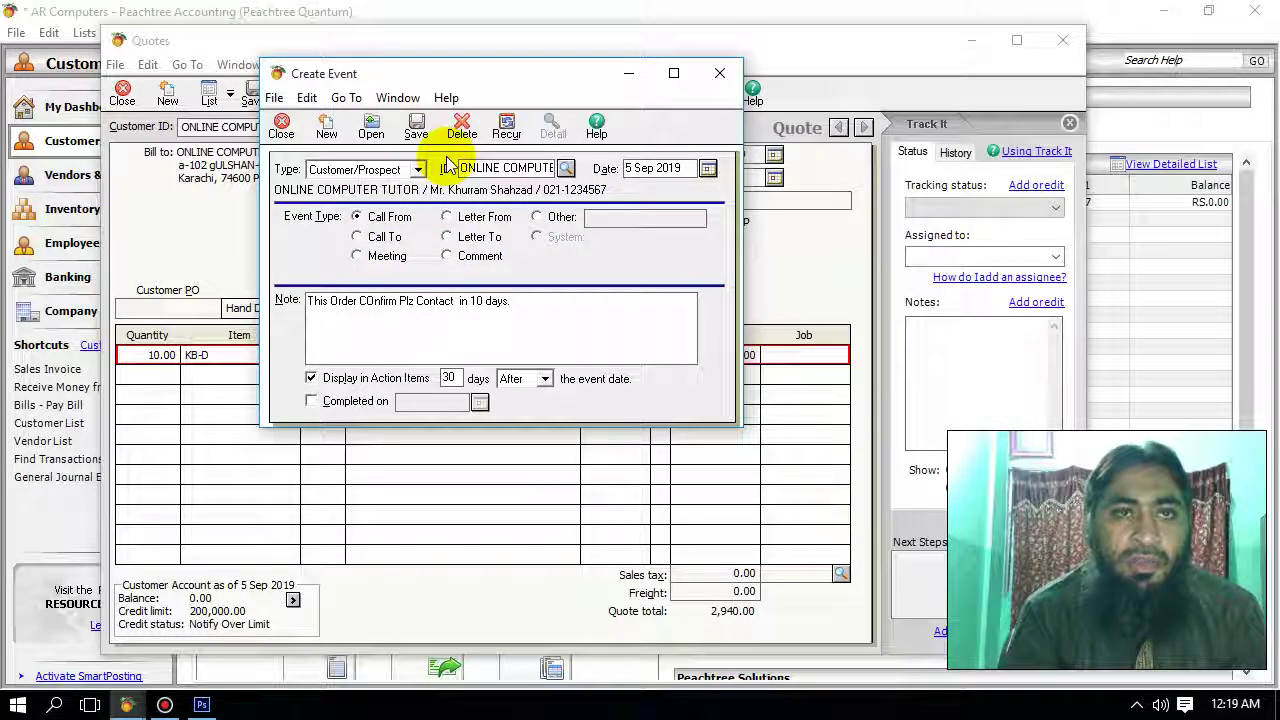
{"action": "left_click", "coordinate": [414, 123]}
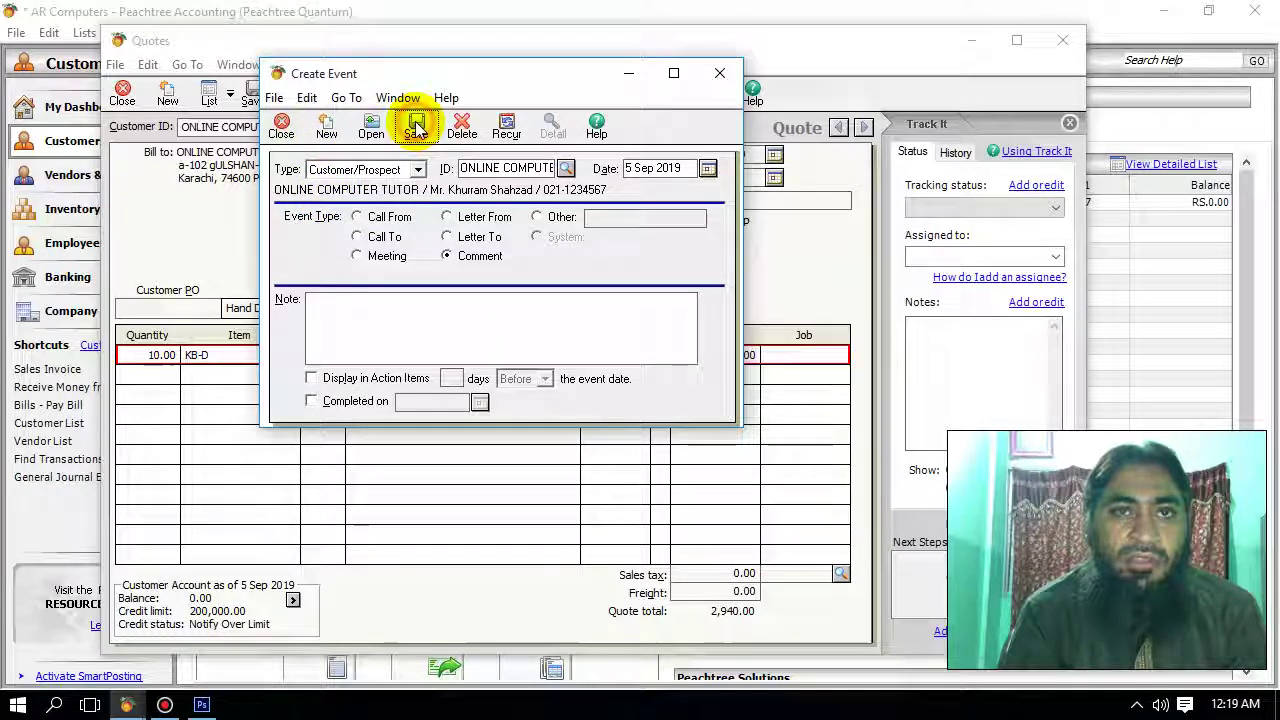
{"action": "left_click", "coordinate": [284, 128]}
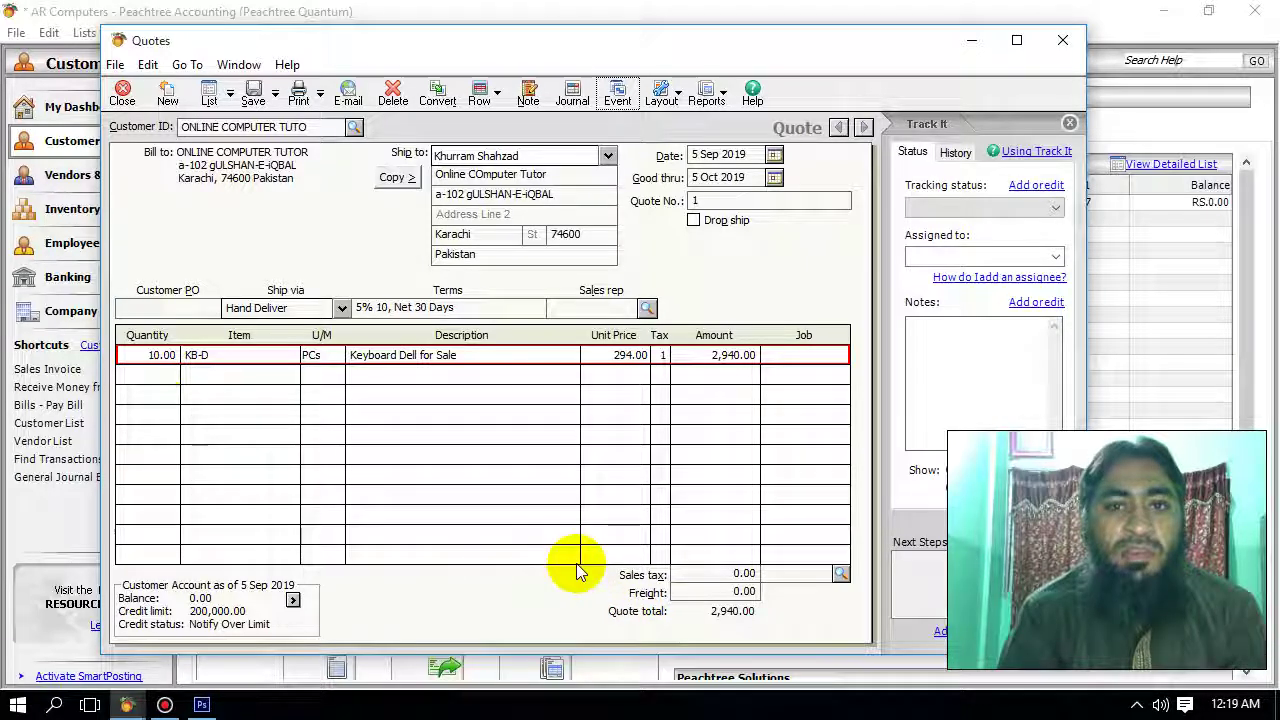
Save the keyboard quote and close the quote entry window
{"action": "left_click", "coordinate": [166, 378]}
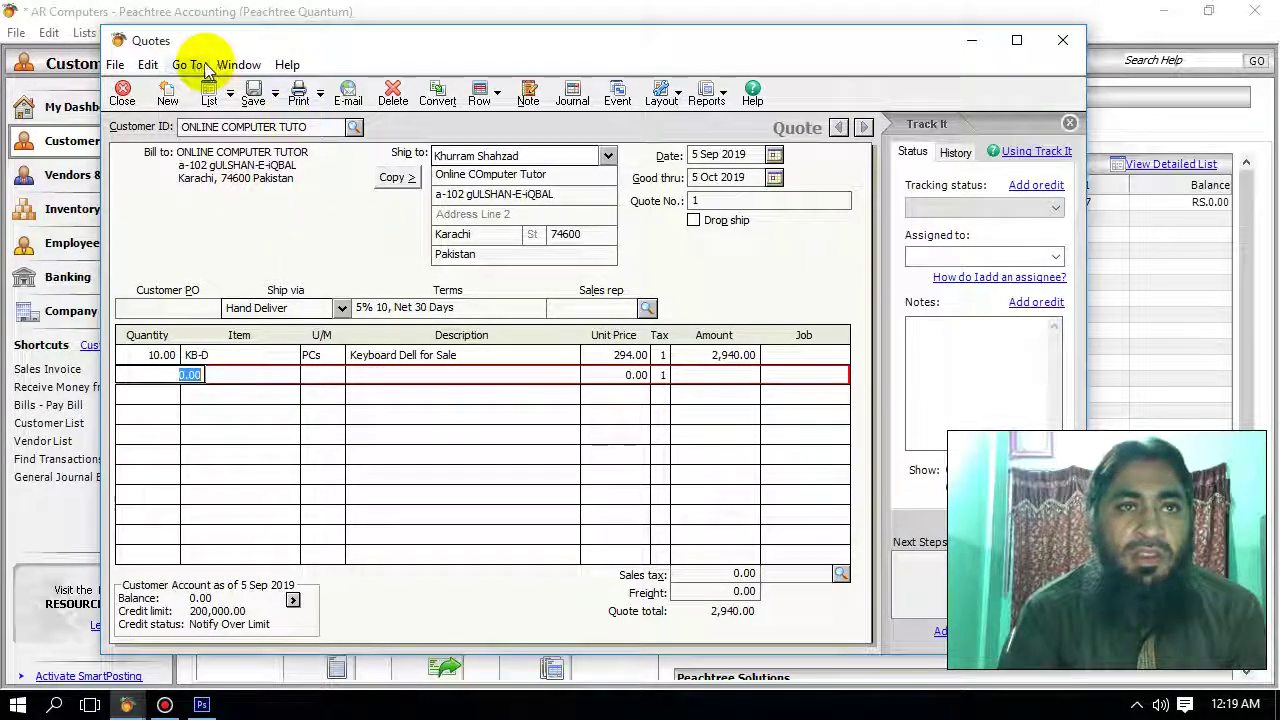
{"action": "left_click", "coordinate": [171, 356]}
{"action": "left_click", "coordinate": [234, 354]}
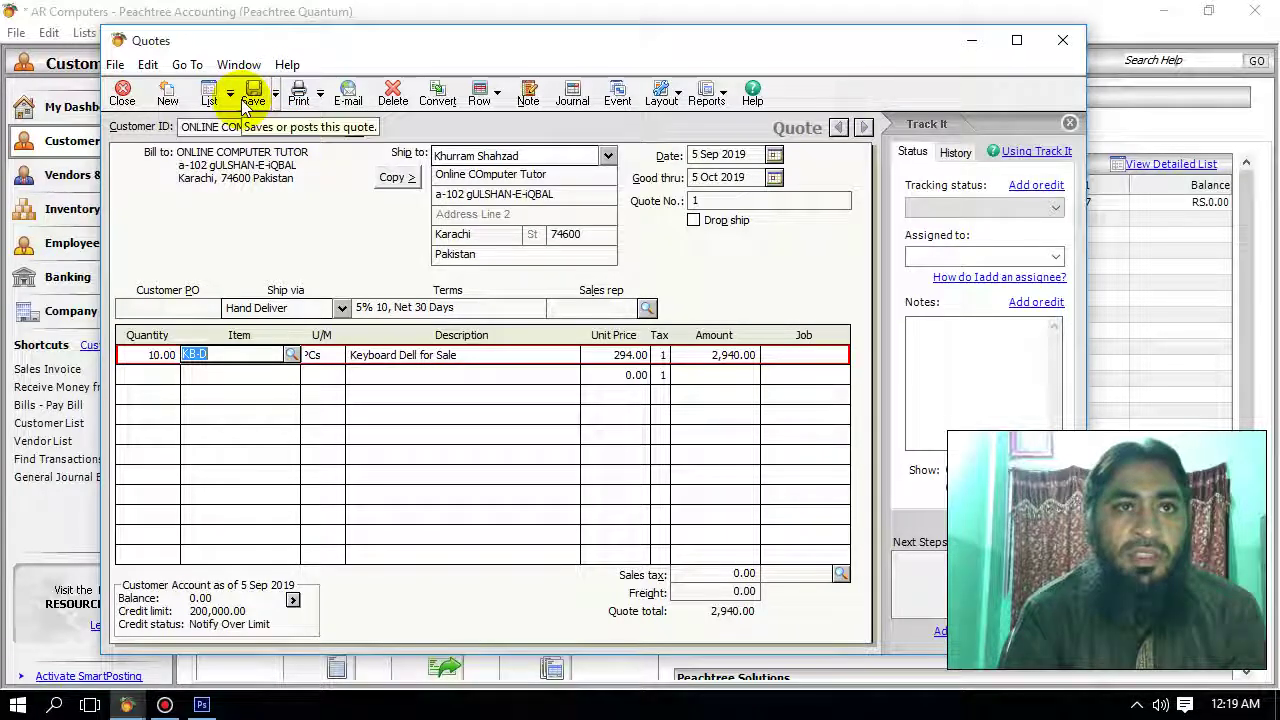
{"action": "left_click", "coordinate": [245, 103]}
{"action": "left_click", "coordinate": [124, 98]}
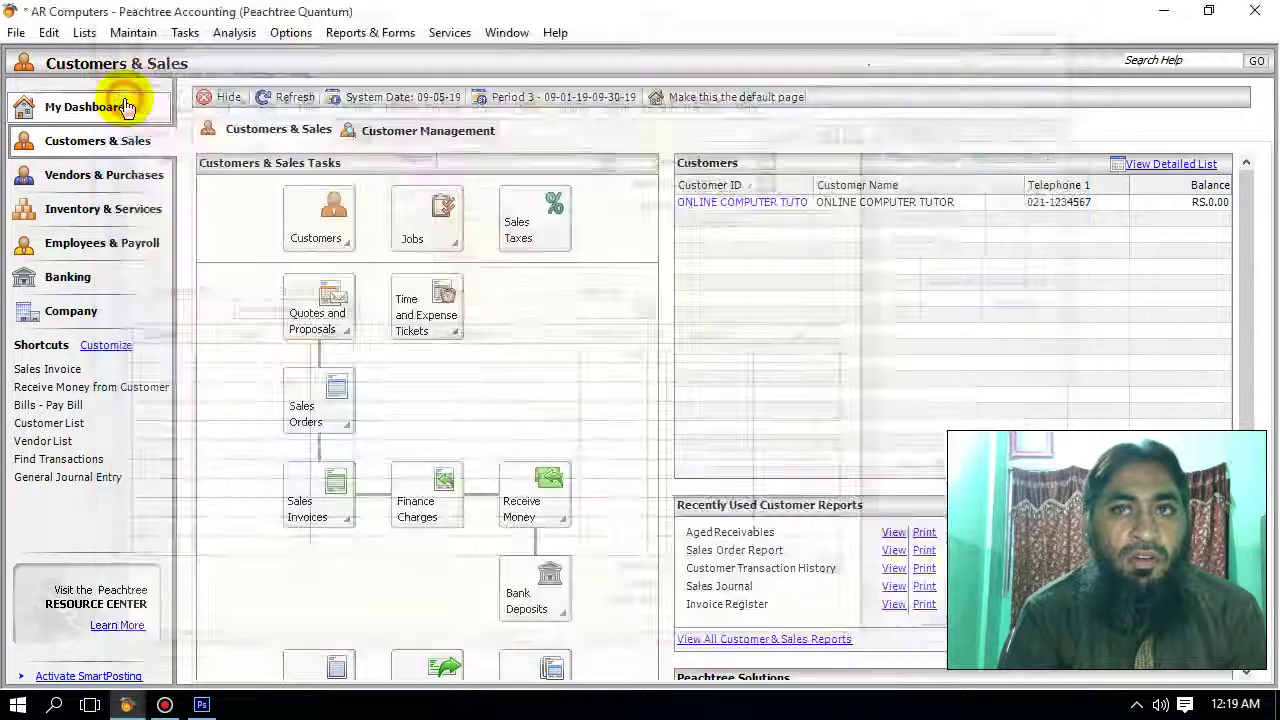
Check the saved quote in the quote list and look at the forms available for printing quotes
{"action": "left_click", "coordinate": [340, 326]}
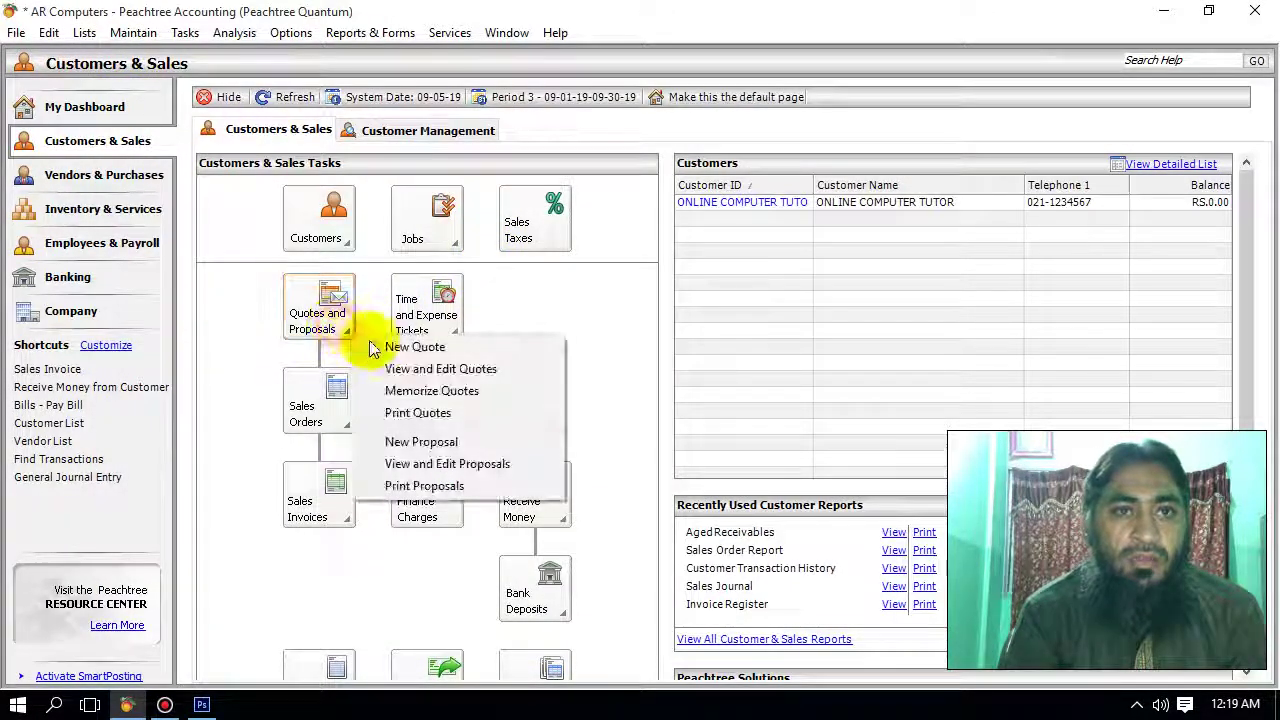
{"action": "left_click", "coordinate": [418, 369]}
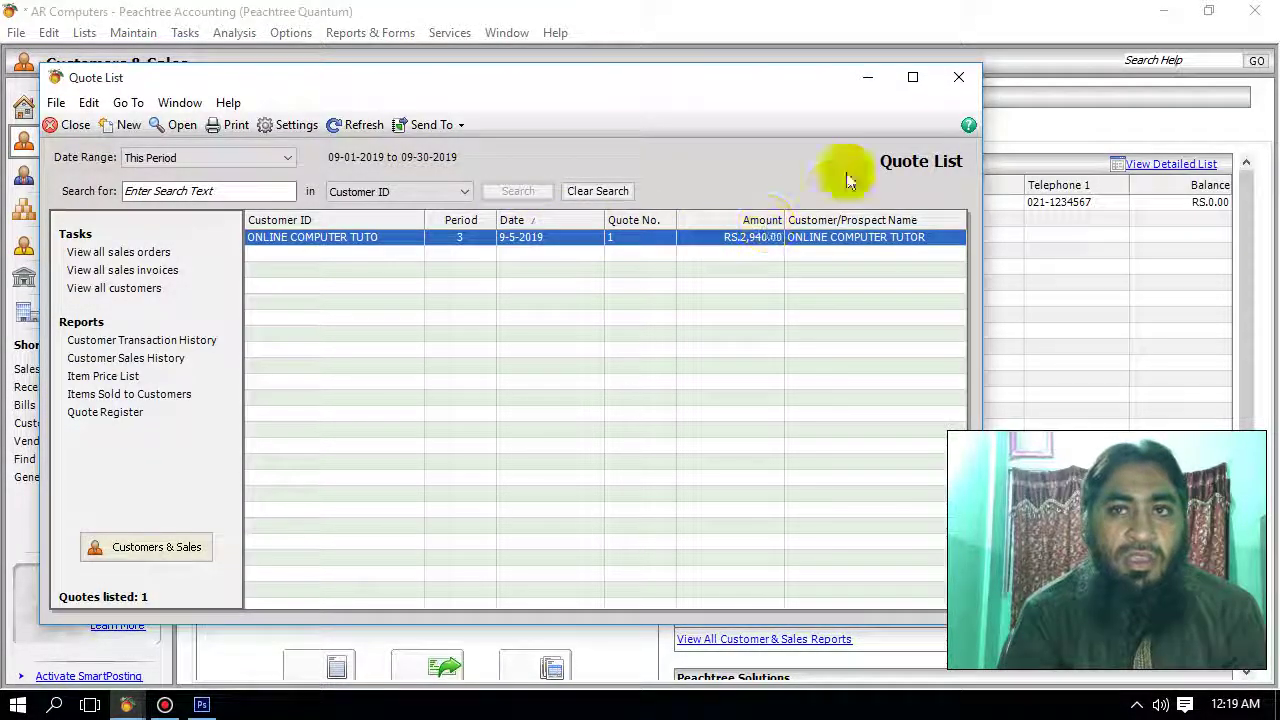
{"action": "left_click", "coordinate": [958, 77]}
{"action": "left_click", "coordinate": [347, 338]}
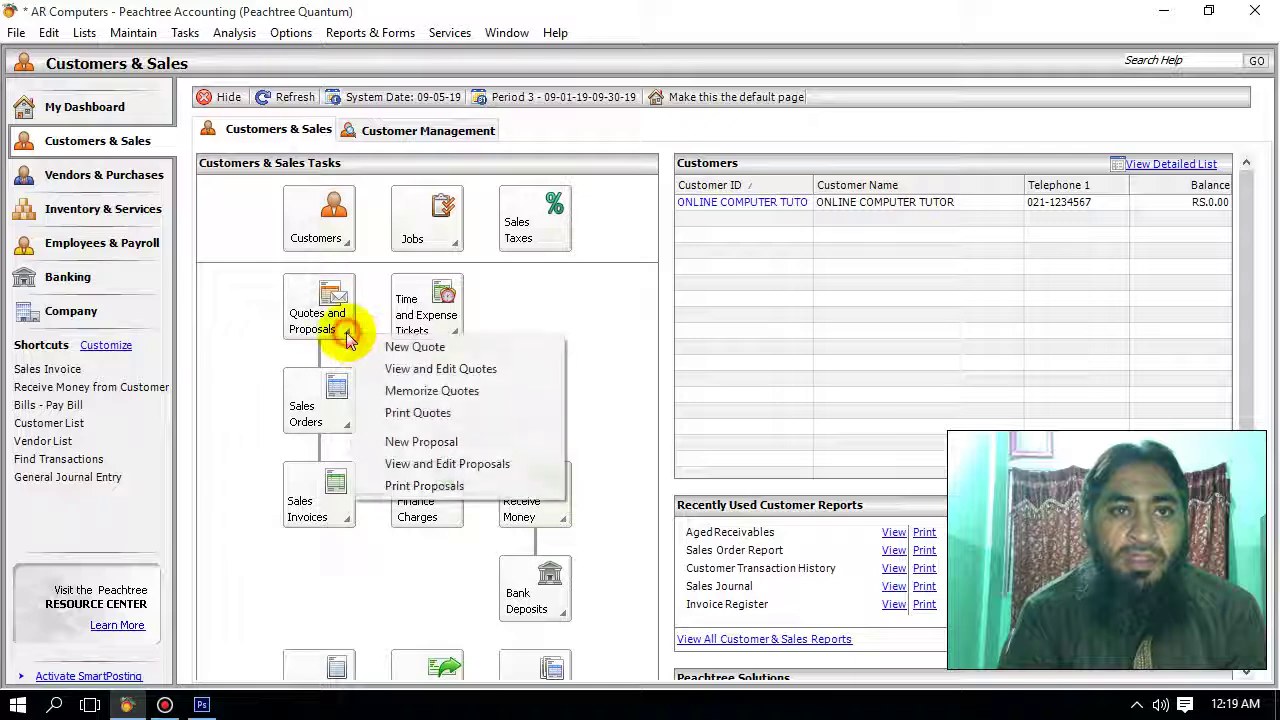
{"action": "left_click", "coordinate": [394, 410]}
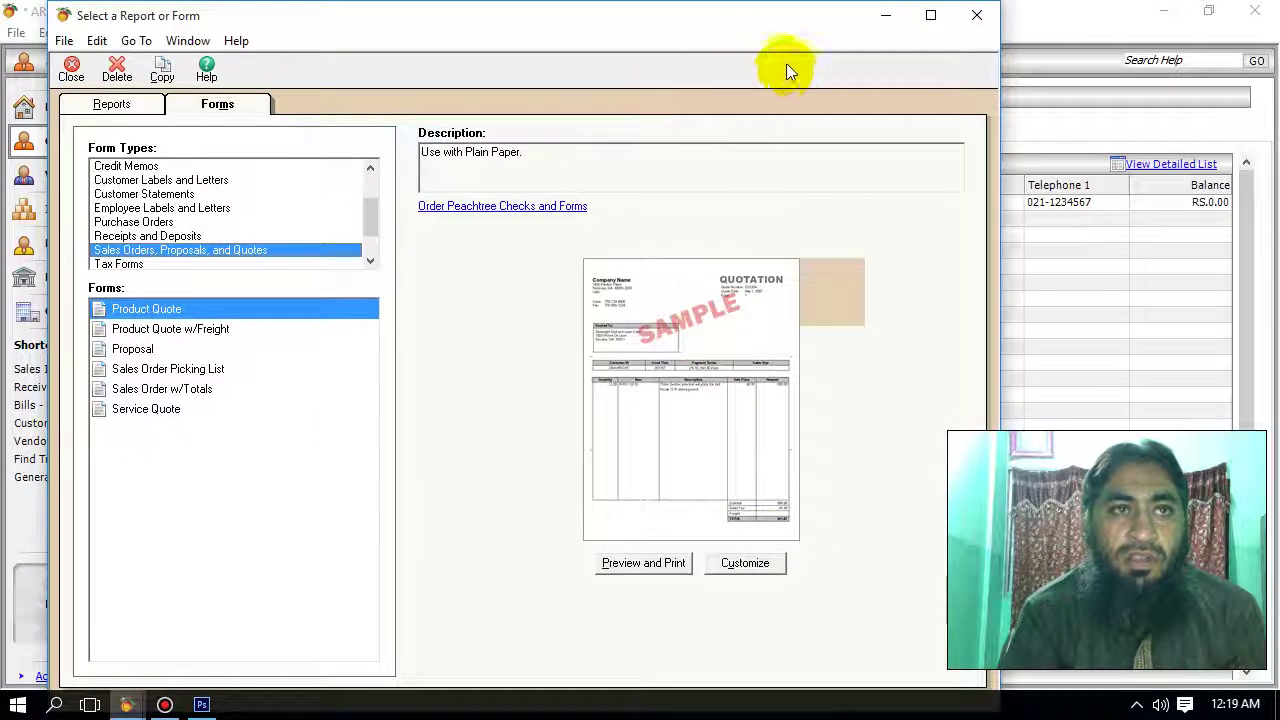
{"action": "left_click", "coordinate": [988, 22]}
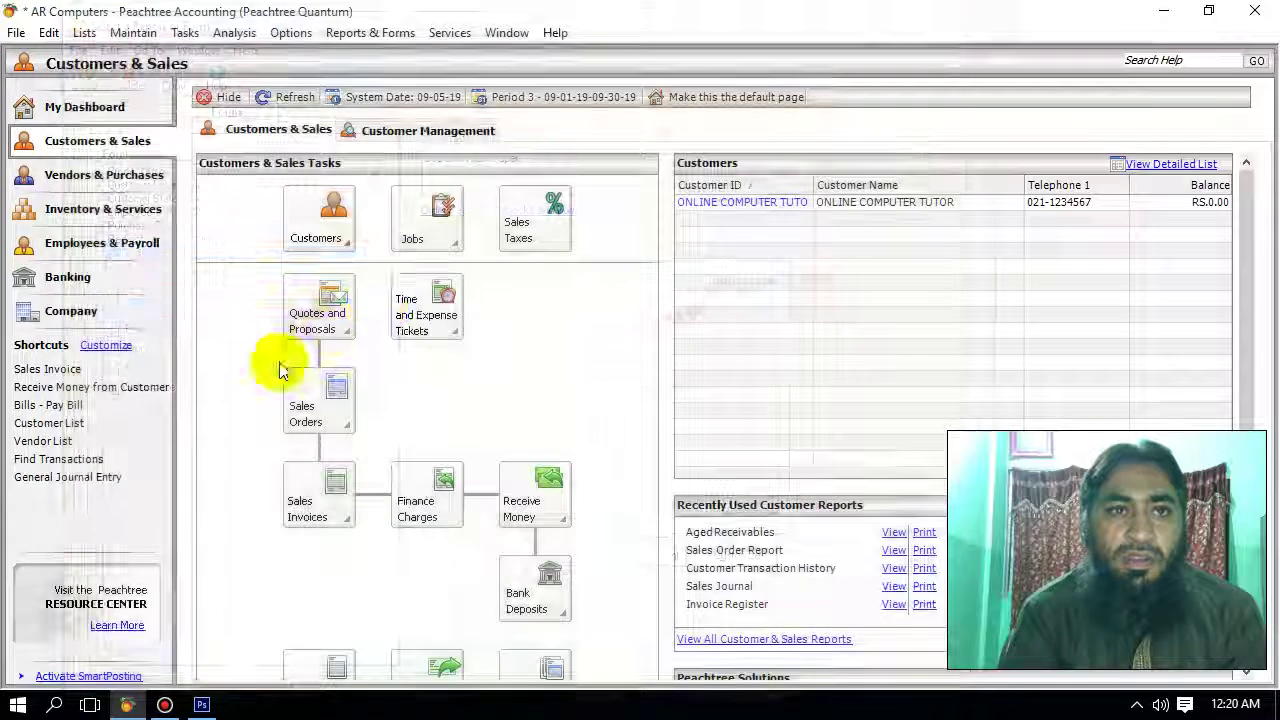
Open the saved quote from the quote list and examine its Product Quote print preview at a larger size
{"action": "left_click", "coordinate": [336, 323]}
{"action": "left_click", "coordinate": [382, 372]}
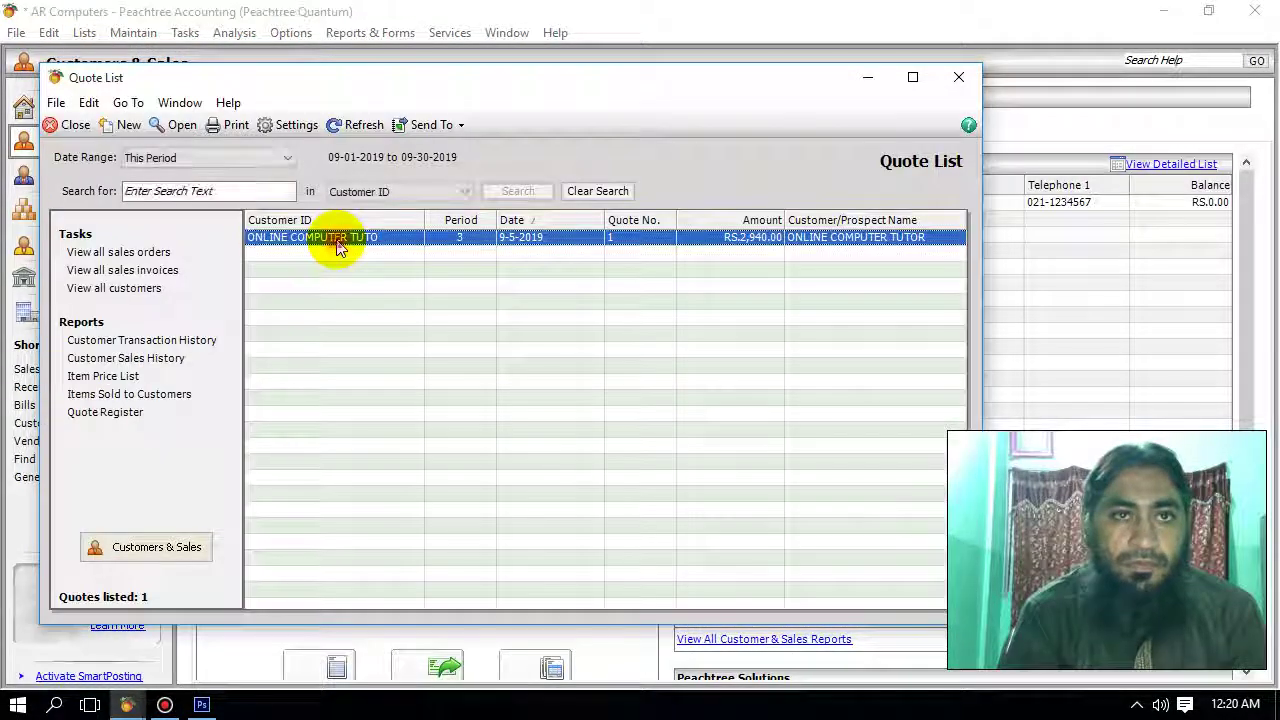
{"action": "double_click", "coordinate": [337, 247]}
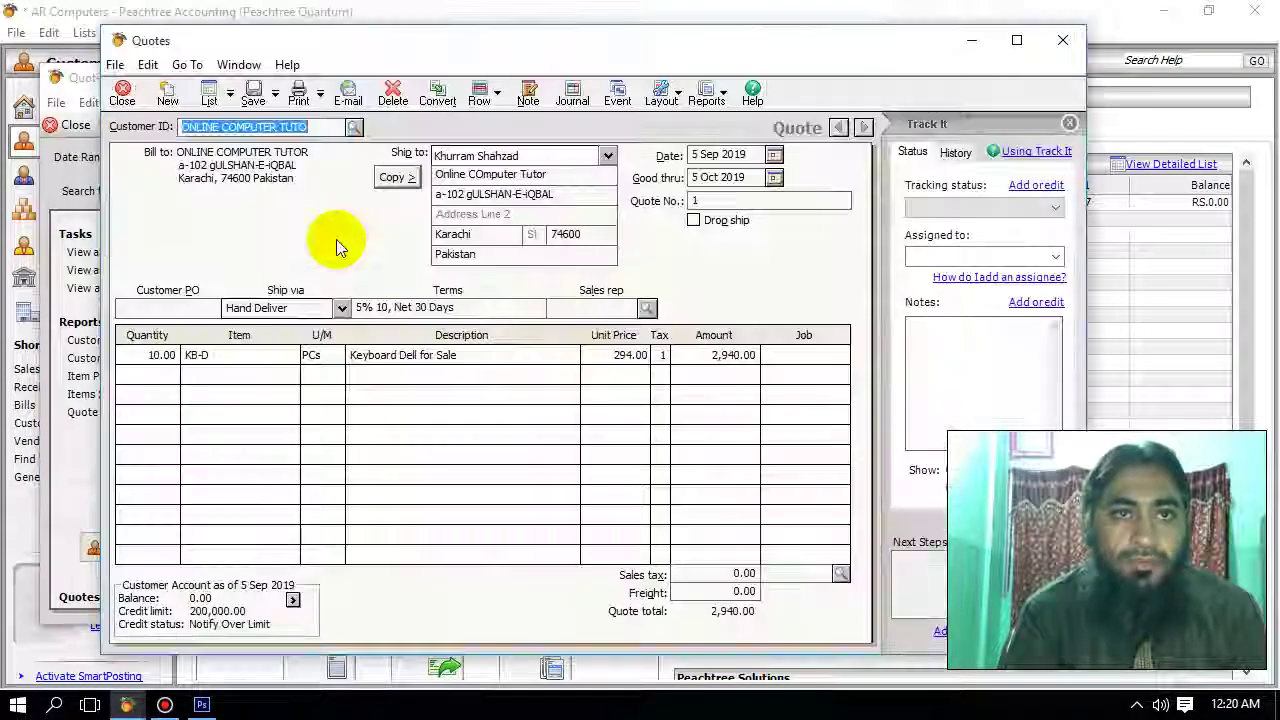
{"action": "left_click", "coordinate": [303, 100]}
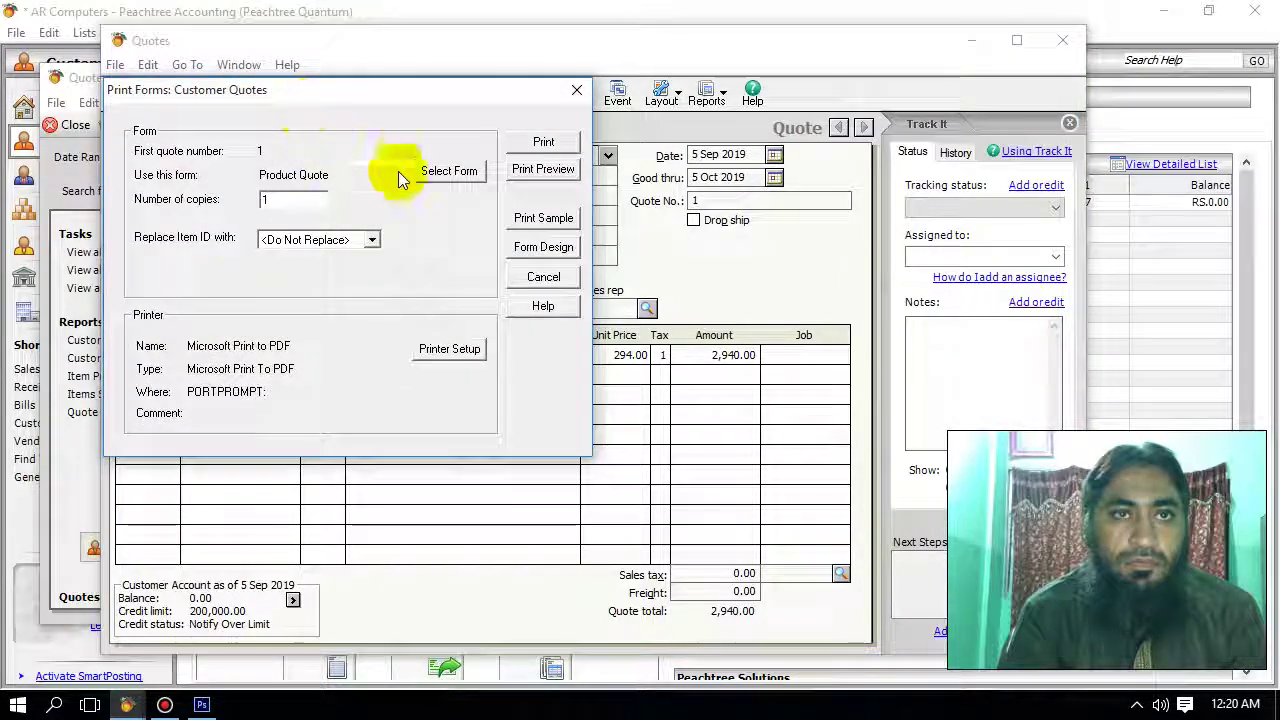
{"action": "left_click", "coordinate": [530, 170]}
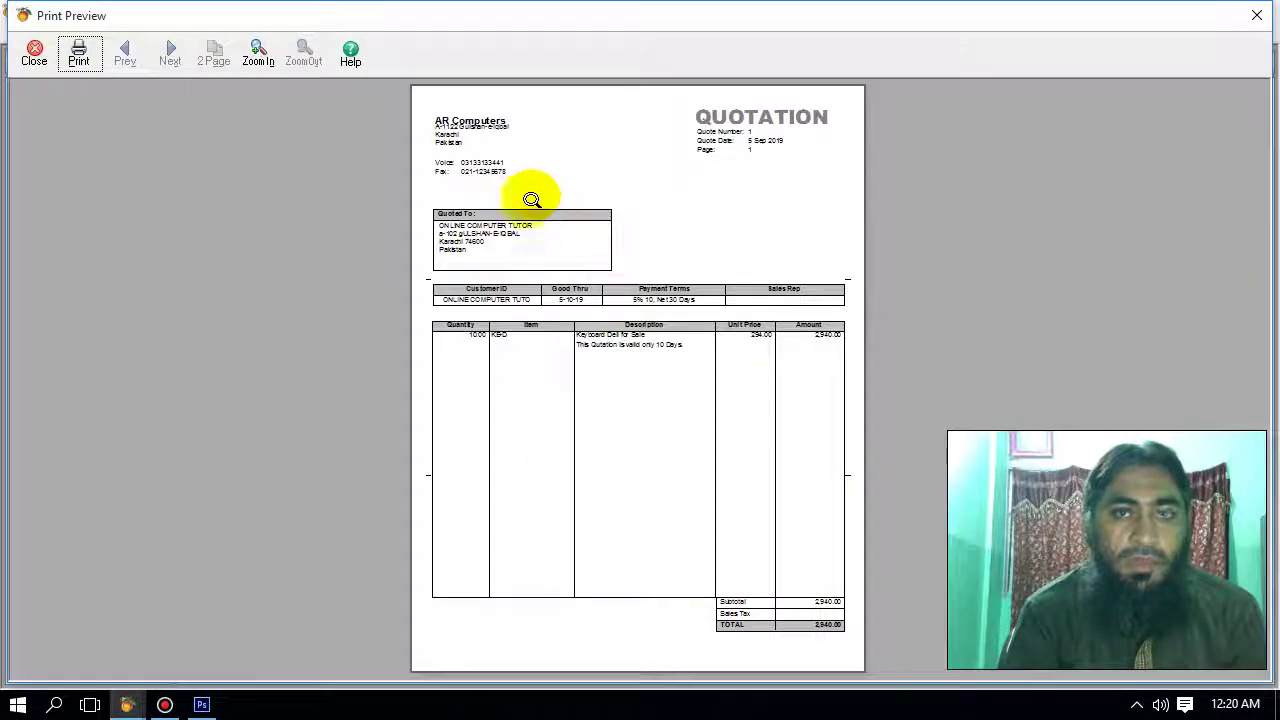
{"action": "left_click", "coordinate": [634, 305]}
{"action": "scroll", "coordinate": [705, 520], "scroll_direction": "down", "scroll_amount": 3}
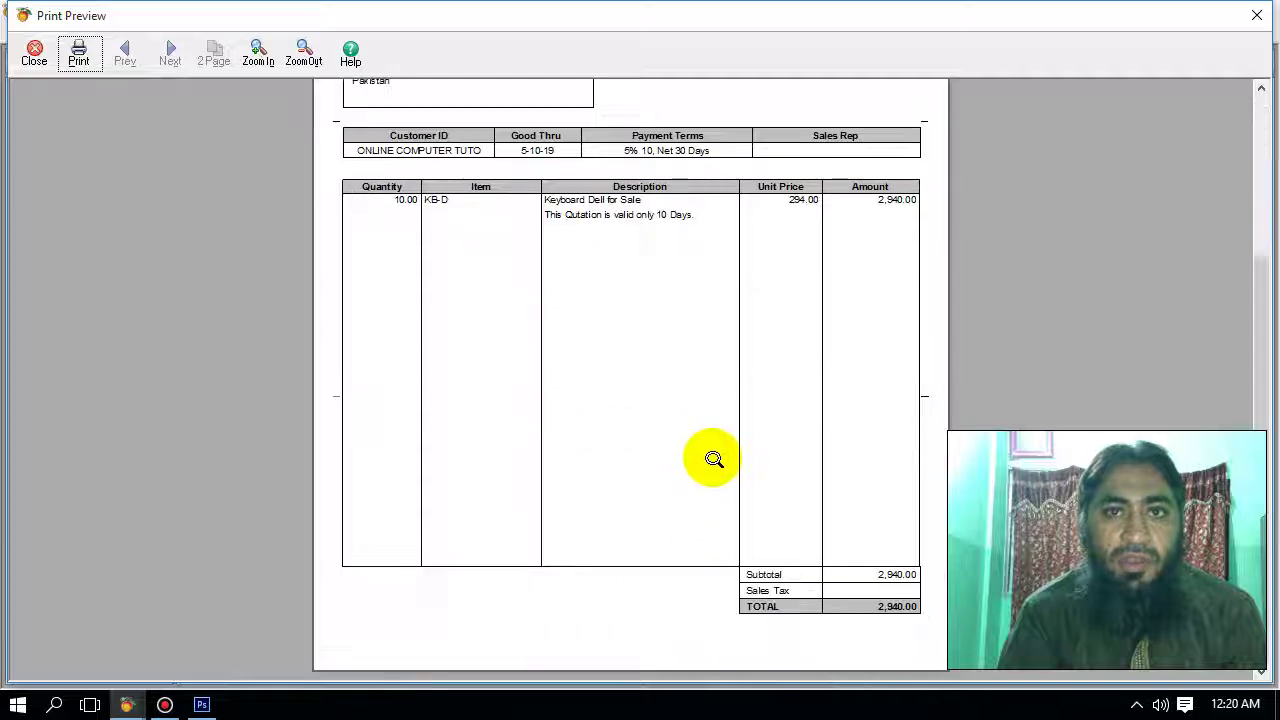
{"action": "scroll", "coordinate": [838, 576], "scroll_direction": "up", "scroll_amount": 3}
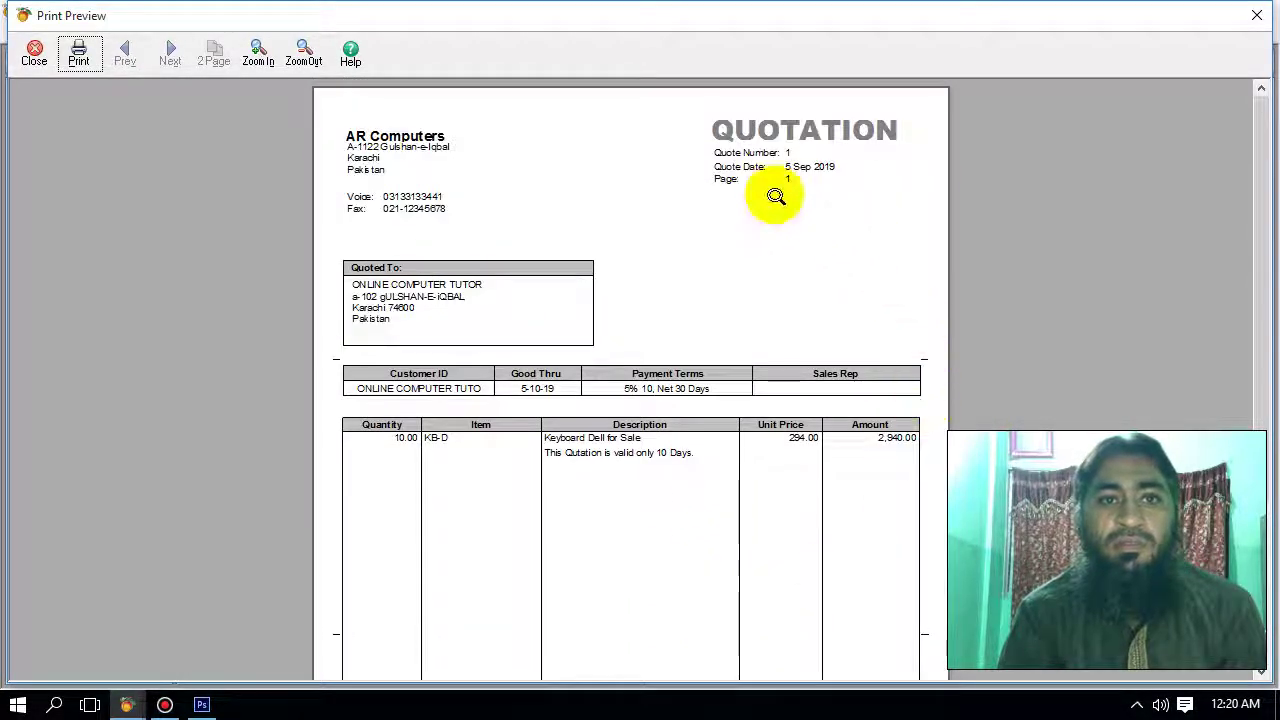